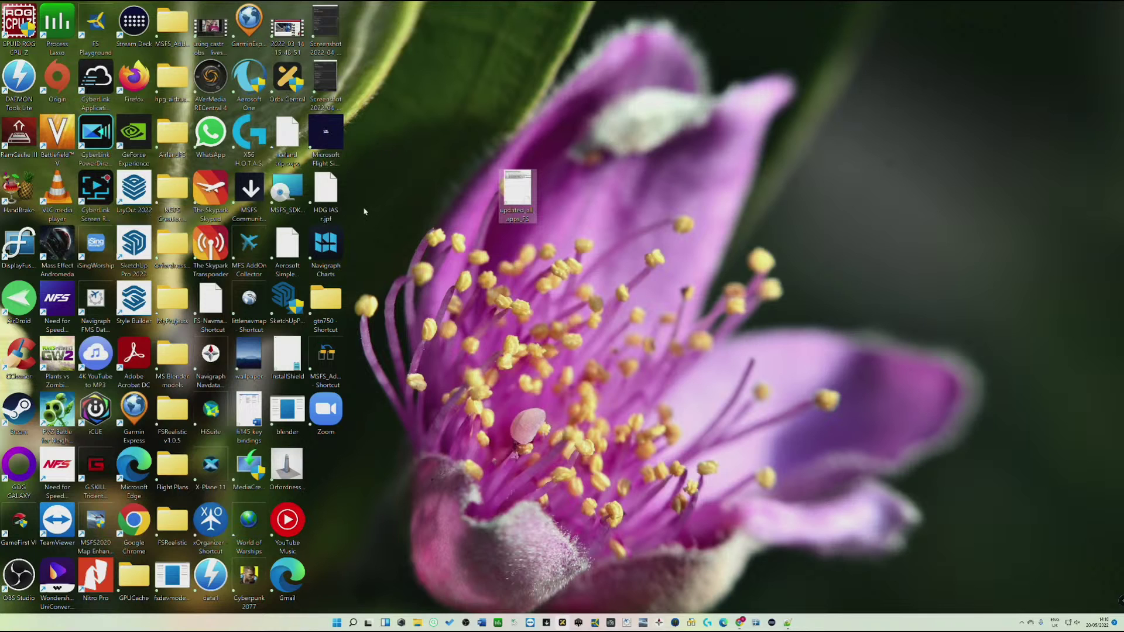
# Step: Run the desktop batch file as administrator to reach the Windows Command Processor prompt
pyautogui.rightClick(518, 188)
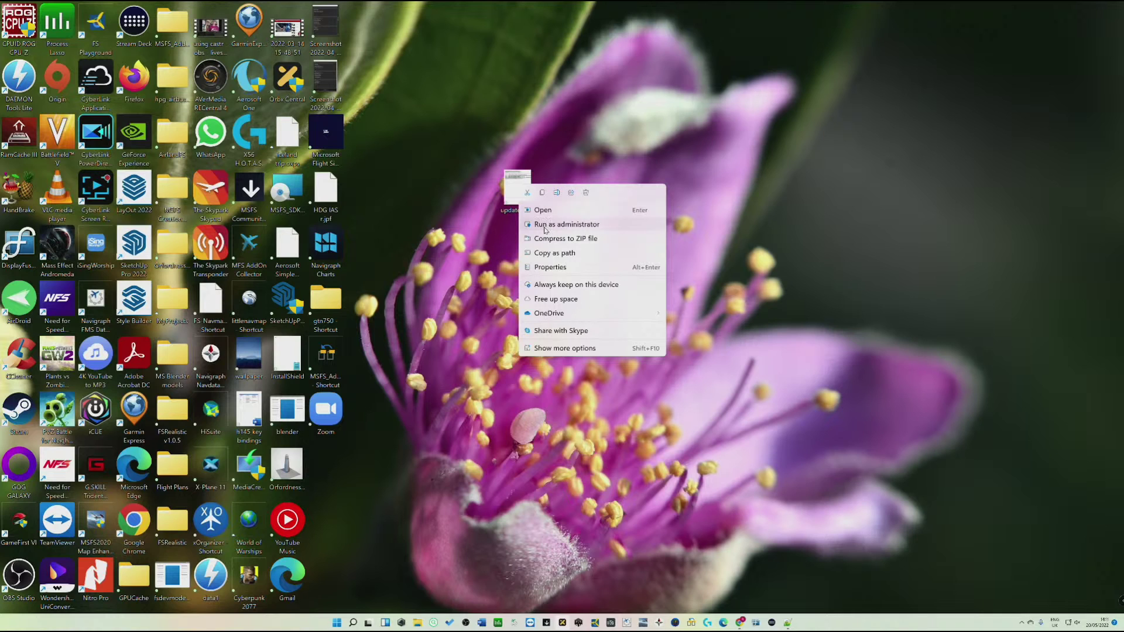
pyautogui.click(583, 128)
pyautogui.click(1022, 623)
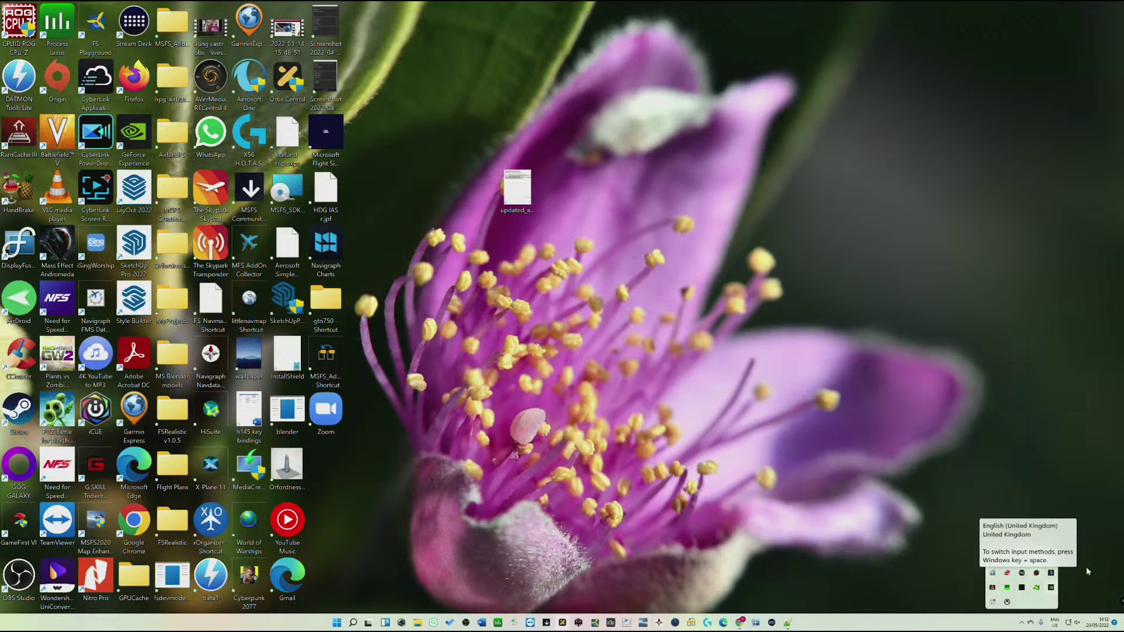
pyautogui.click(523, 186)
pyautogui.rightClick(523, 186)
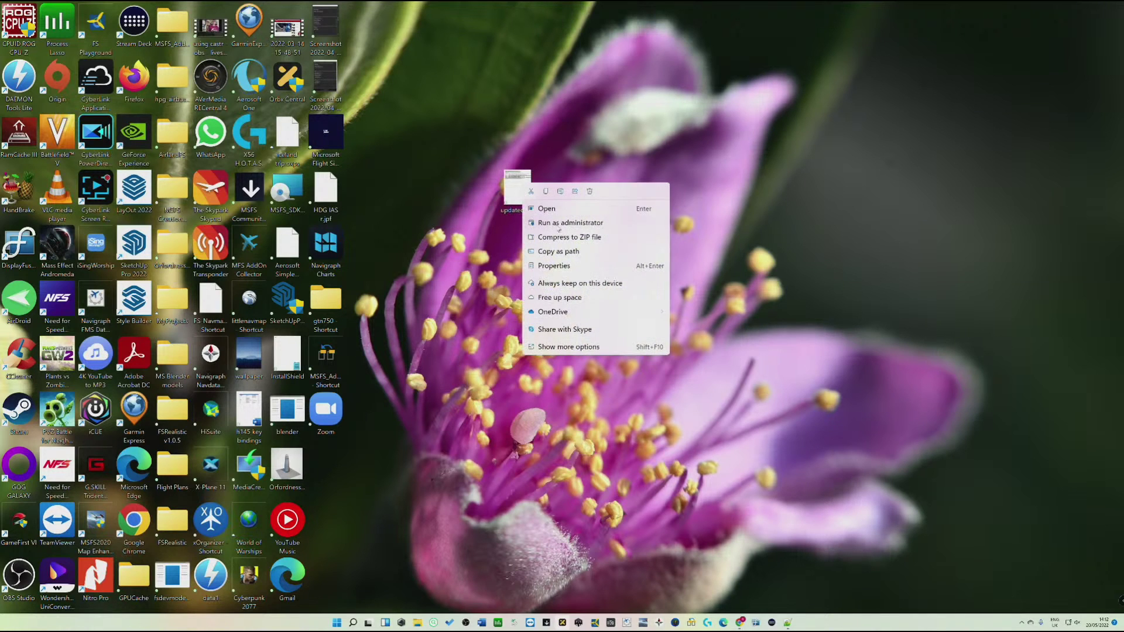
pyautogui.click(566, 224)
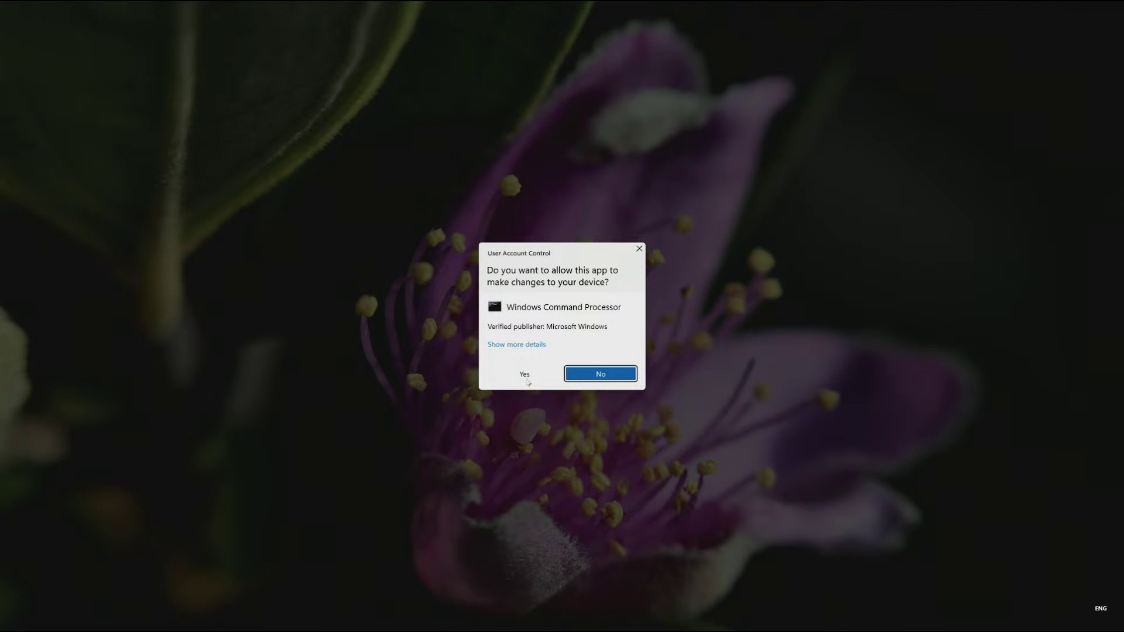
# Step: Approve the User Account Control prompt so Flight Simulator and the add-on tools launch
pyautogui.click(524, 376)
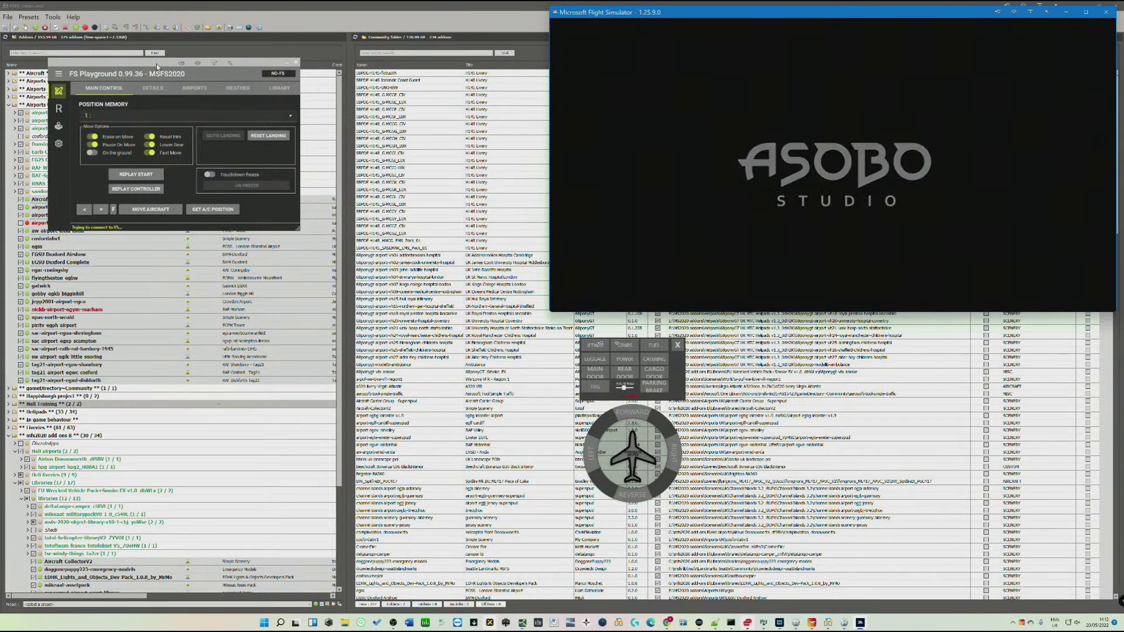
# Step: Move FS Playground aside and close the Addons Linker and Little Navmap windows
pyautogui.moveTo(160, 66); pyautogui.dragTo(186, 82)
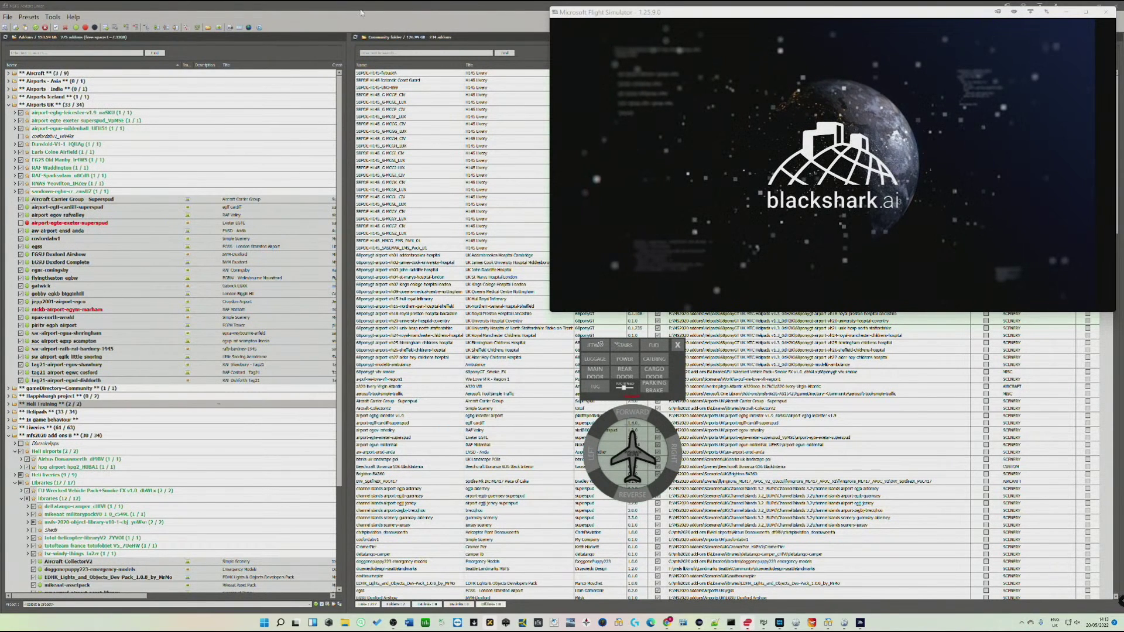
pyautogui.click(406, 7)
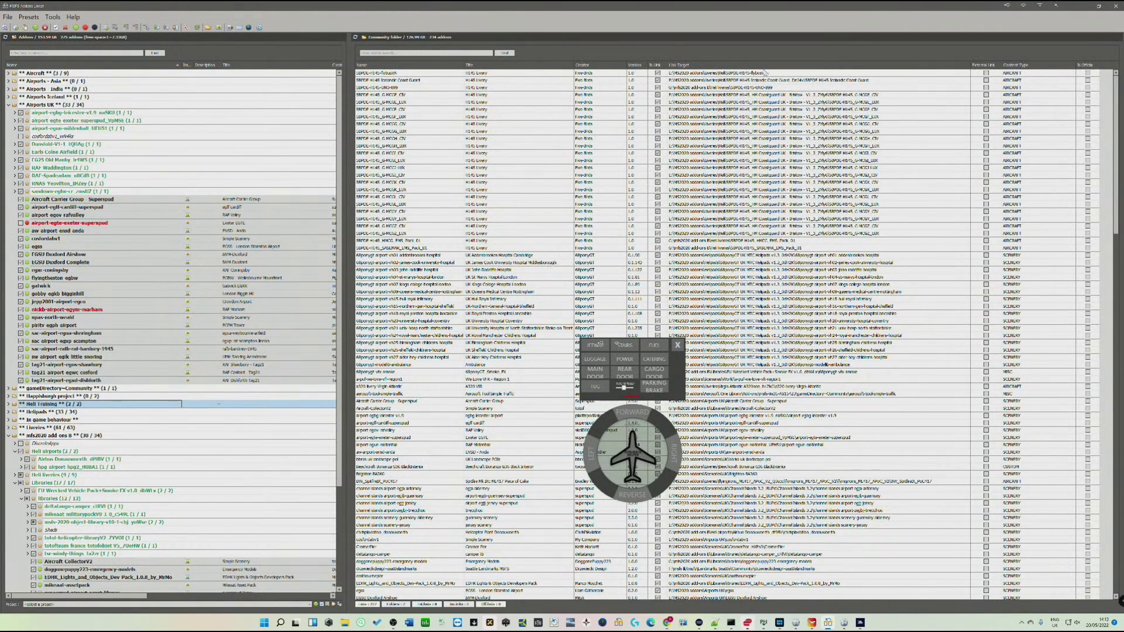
pyautogui.hotkey('alt', 'F4')
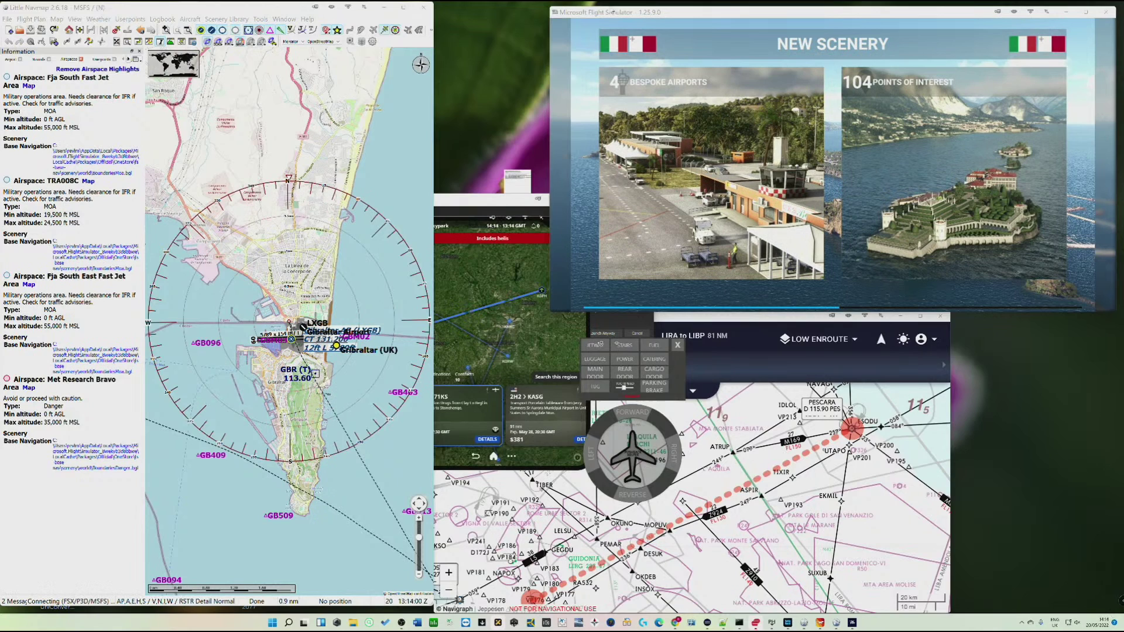
pyautogui.hotkey('alt', 'F4')
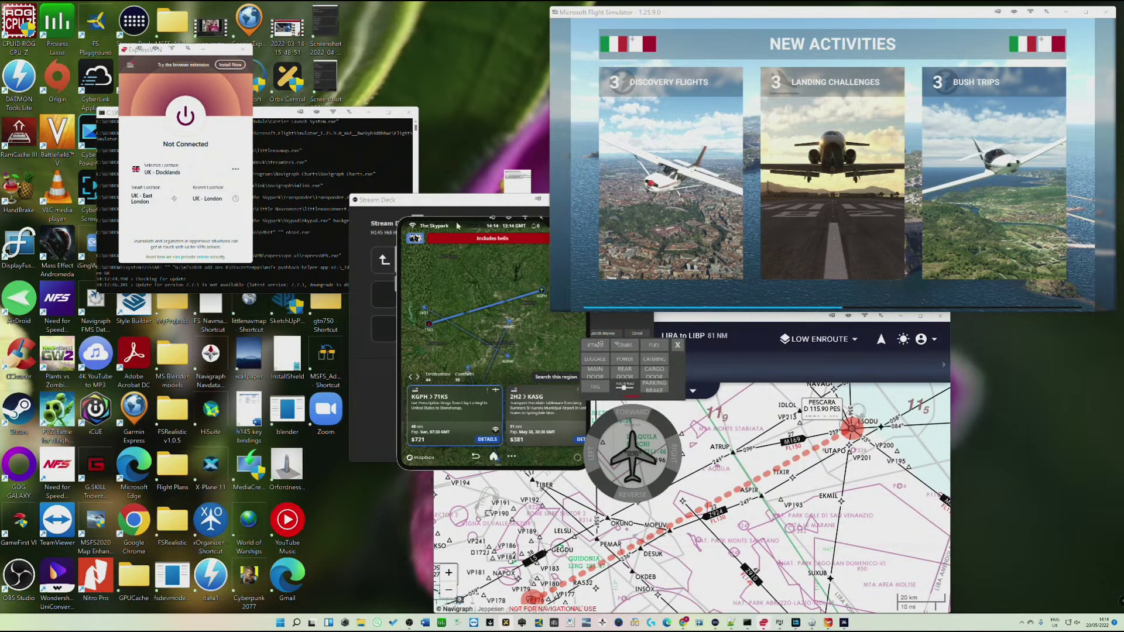
# Step: Move the Skypark panel aside, minimize Stream Deck, and cancel the OBS already-running warning
pyautogui.moveTo(459, 221); pyautogui.dragTo(325, 79)
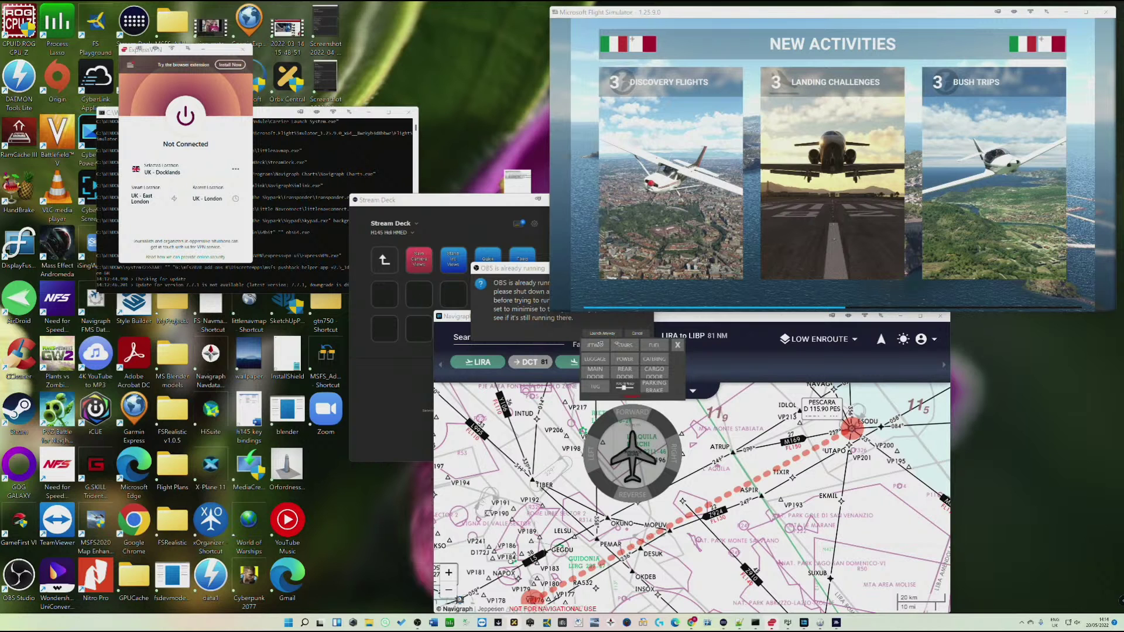
pyautogui.click(505, 211)
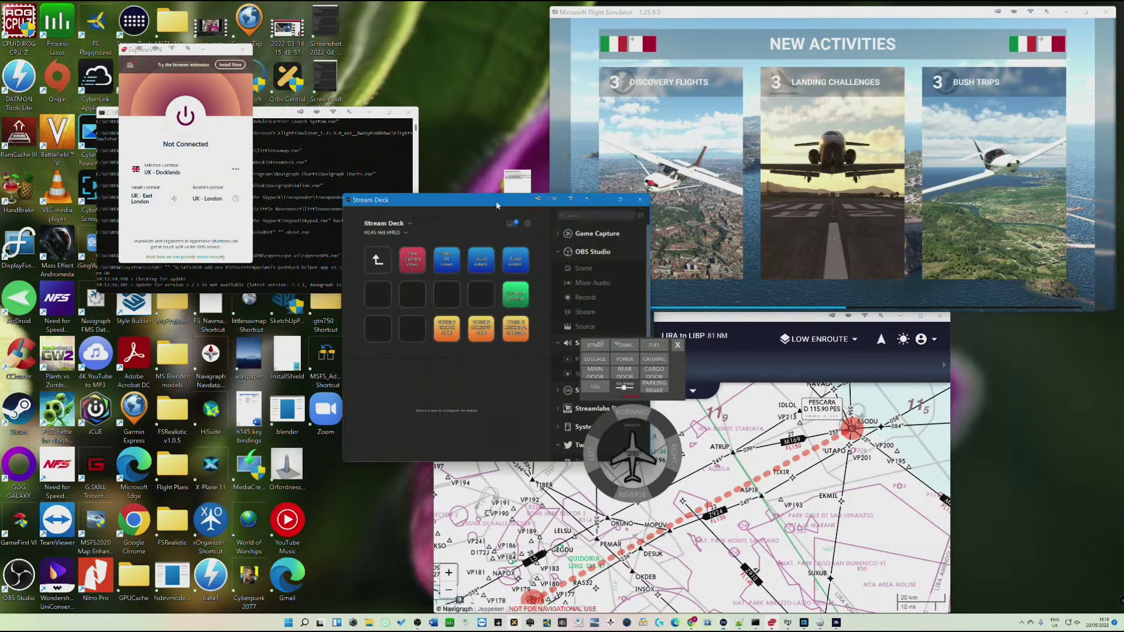
pyautogui.moveTo(505, 211); pyautogui.dragTo(335, 241)
pyautogui.click(428, 232)
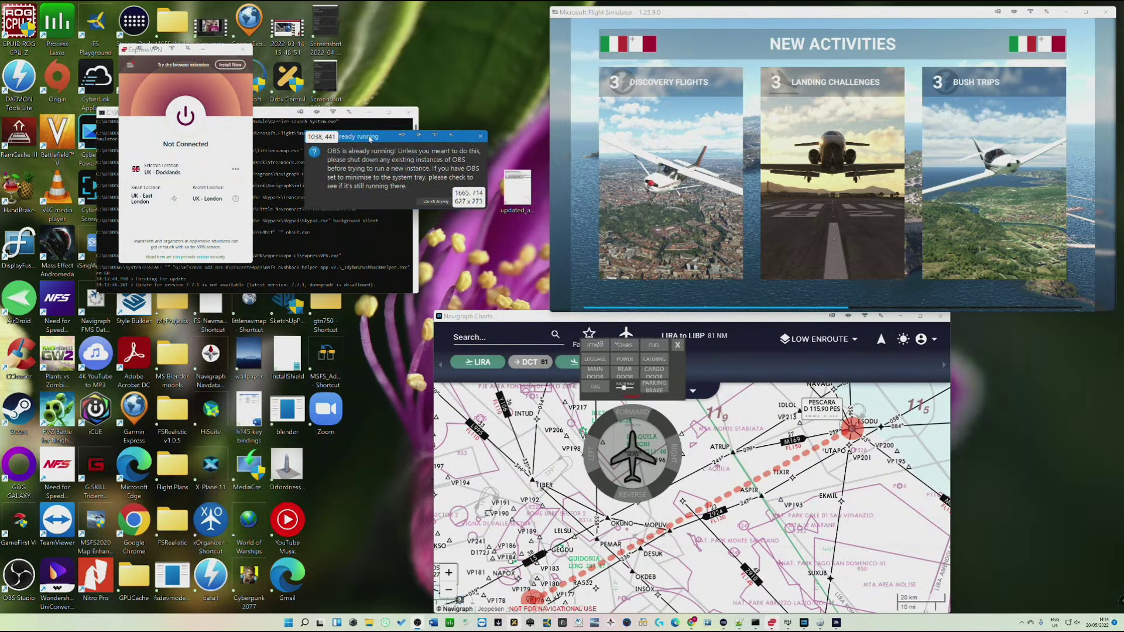
pyautogui.click(470, 203)
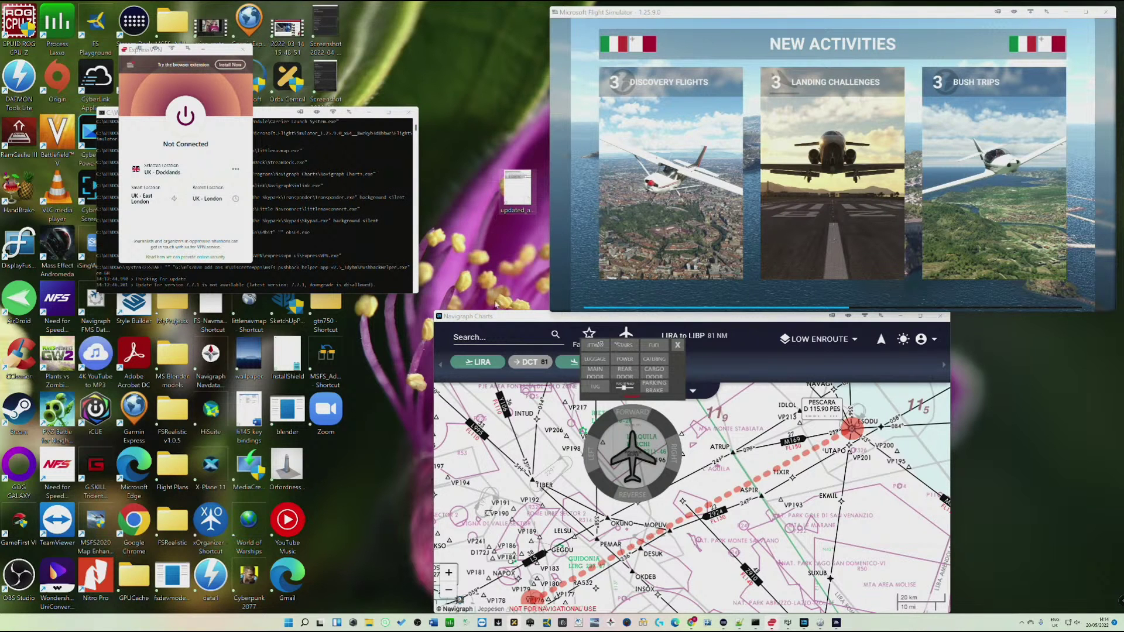
# Step: Move Navigraph Charts aside, close the ground-services panel and compass widget, and bring the console forward
pyautogui.moveTo(497, 321); pyautogui.dragTo(1123, 100)
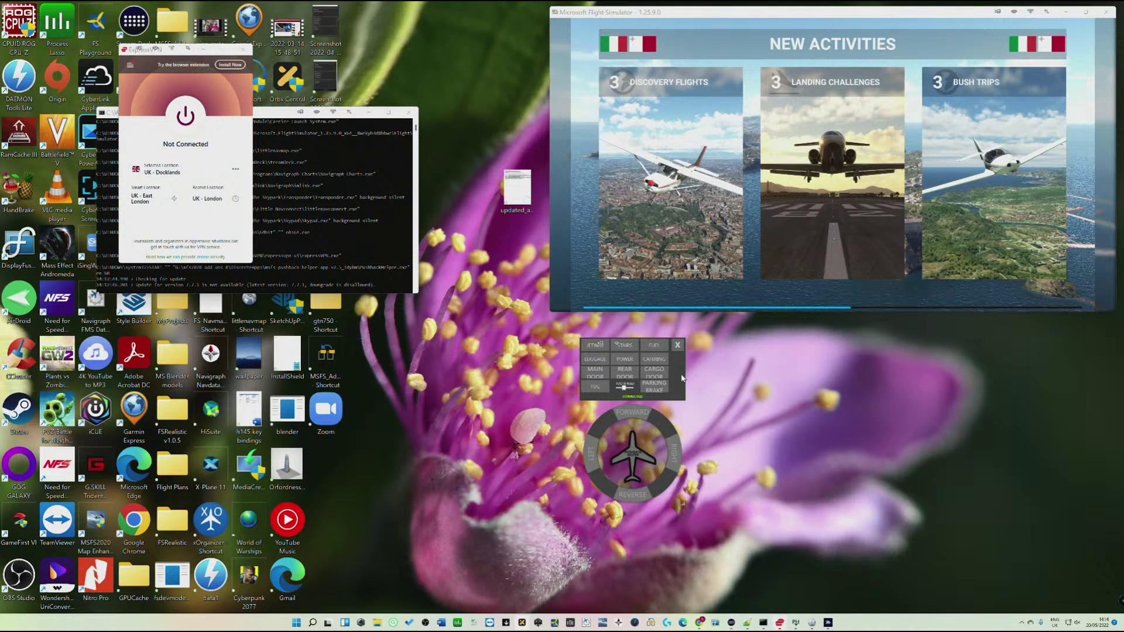
pyautogui.click(678, 345)
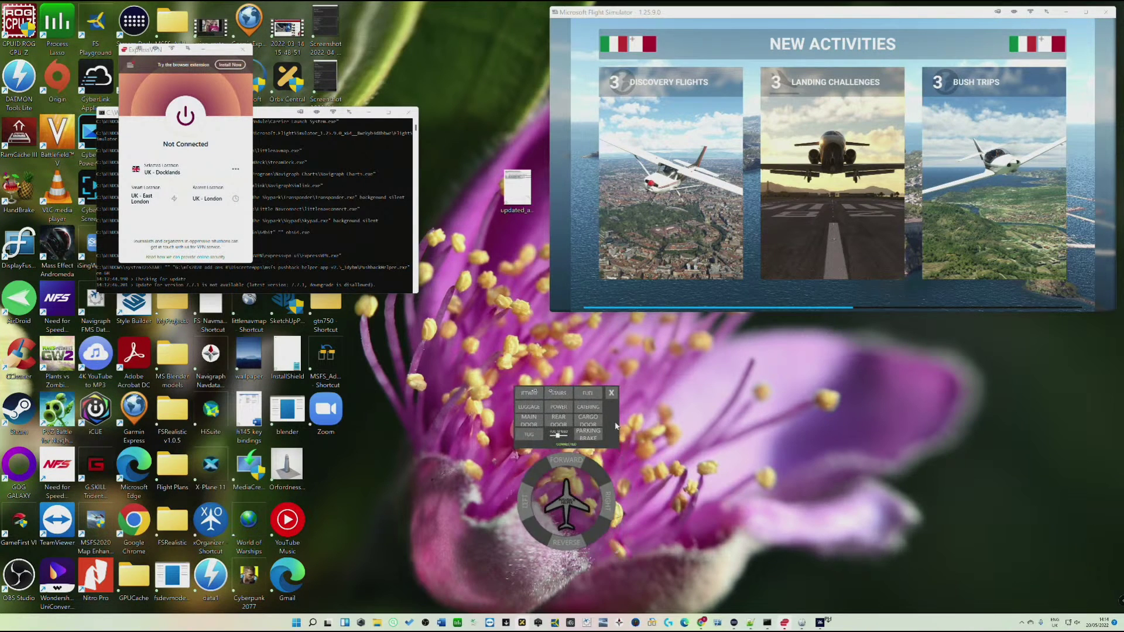
pyautogui.click(352, 55)
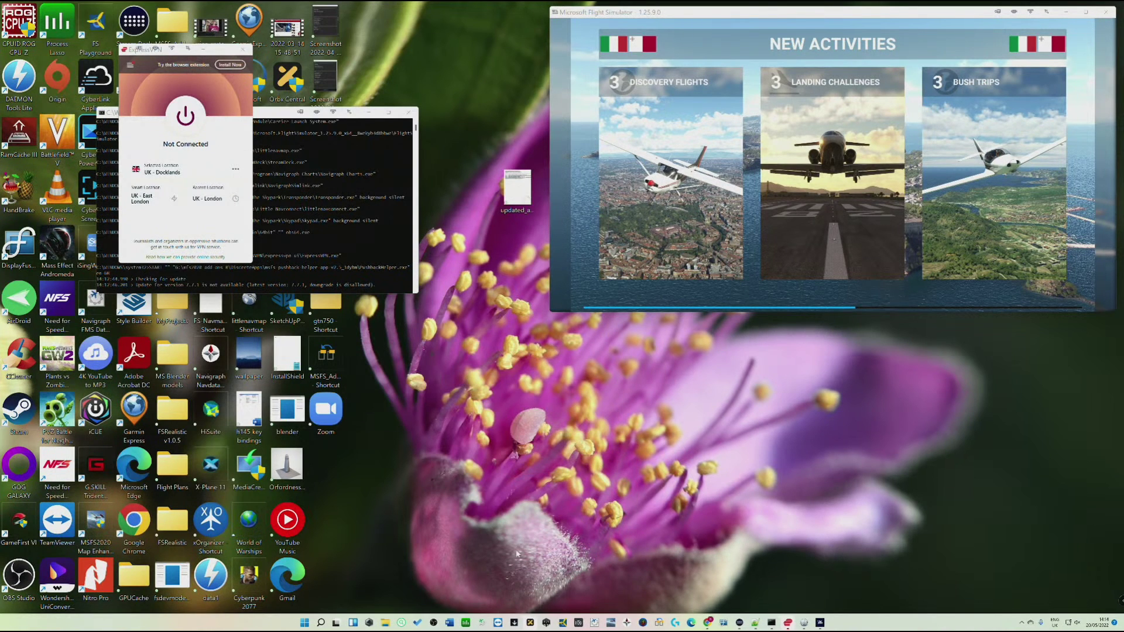
pyautogui.click(214, 55)
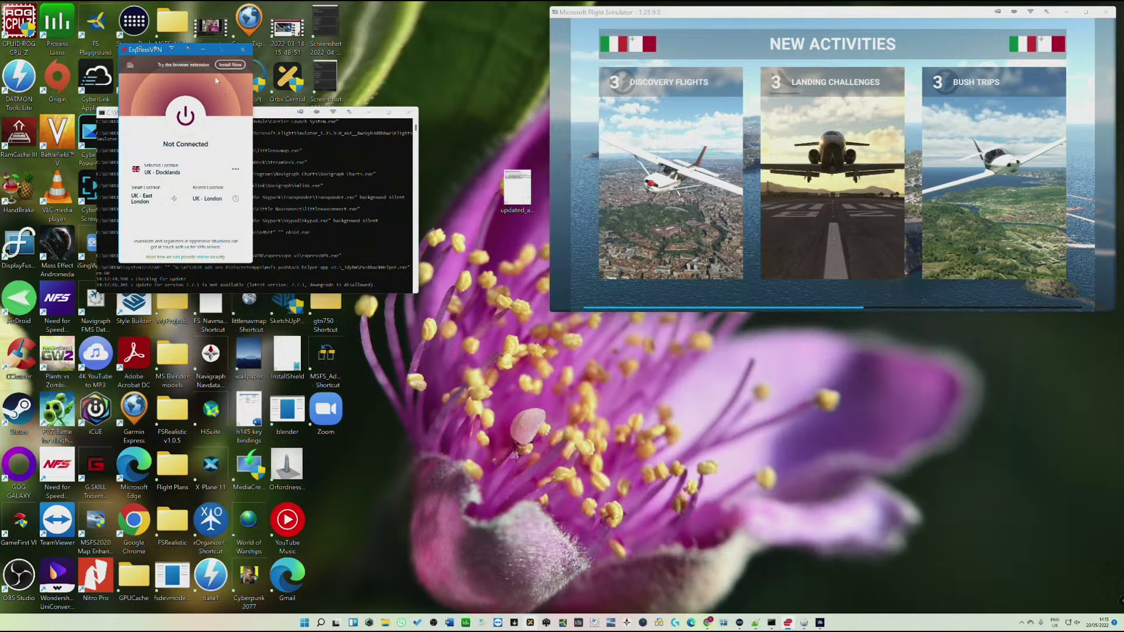
pyautogui.click(276, 120)
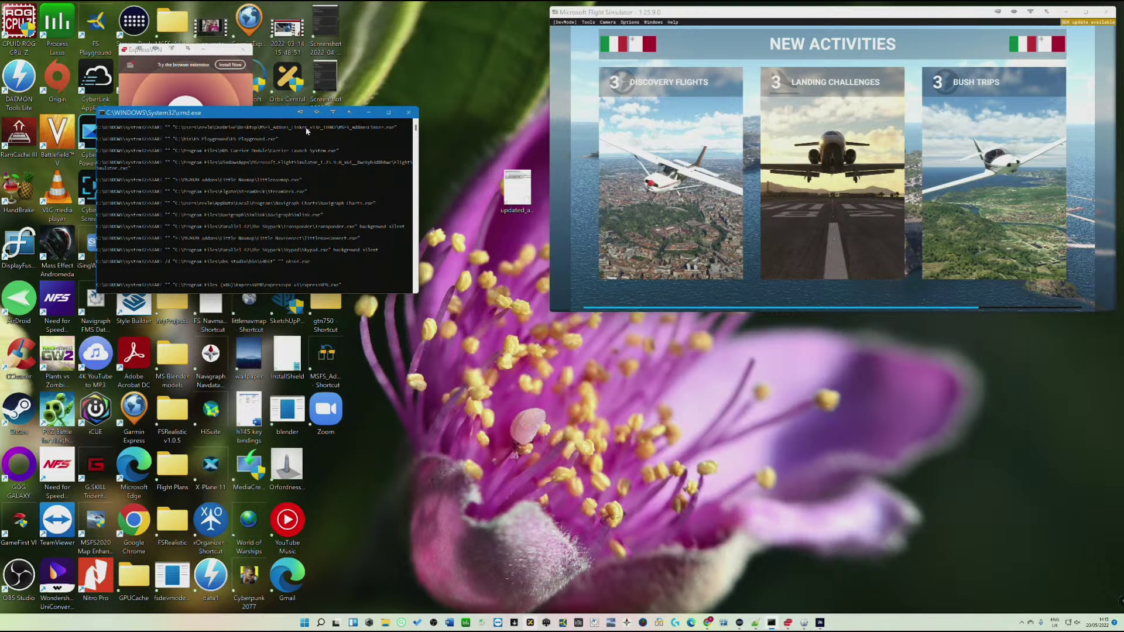
# Step: Scroll up through the batch file's launch commands in the console, then minimize it
pyautogui.moveTo(389, 129); pyautogui.dragTo(378, 134)
pyautogui.click(377, 134)
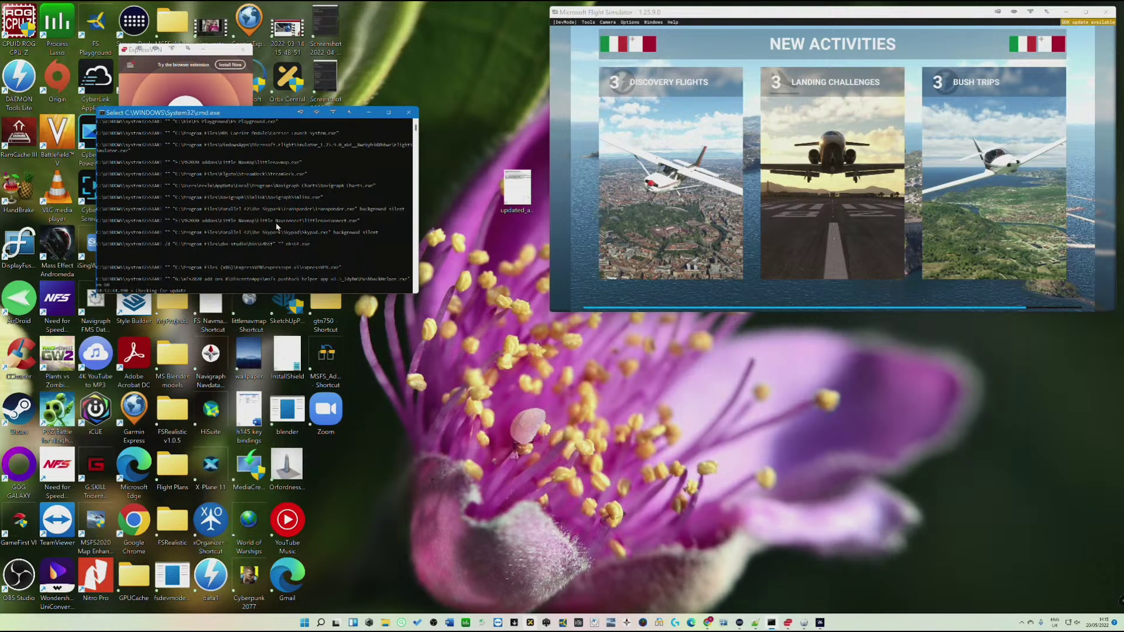
pyautogui.scroll(2, 277, 226)
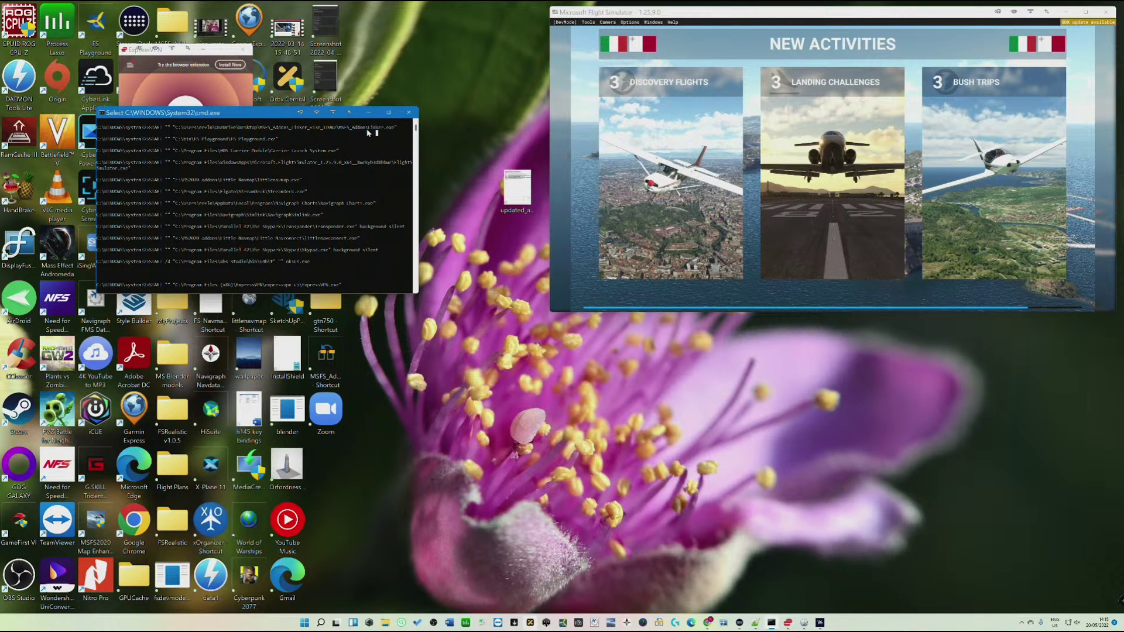
pyautogui.click(370, 114)
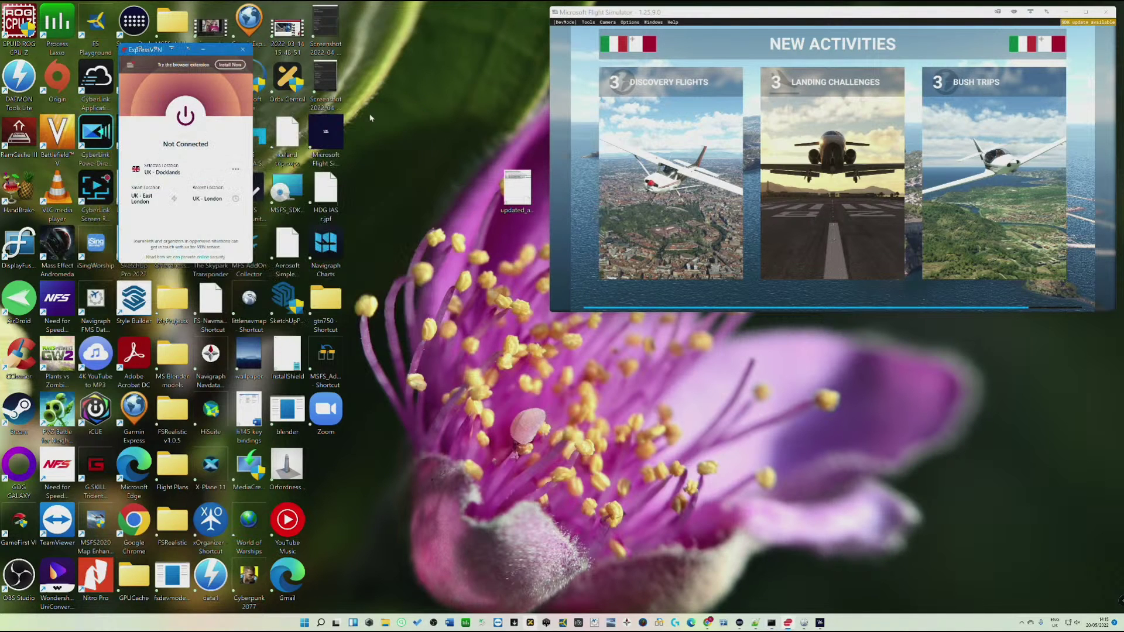
# Step: Open updated_all_apps_FS.bat in Notepad++ through Show more options > Edit with Notepad++
pyautogui.rightClick(513, 196)
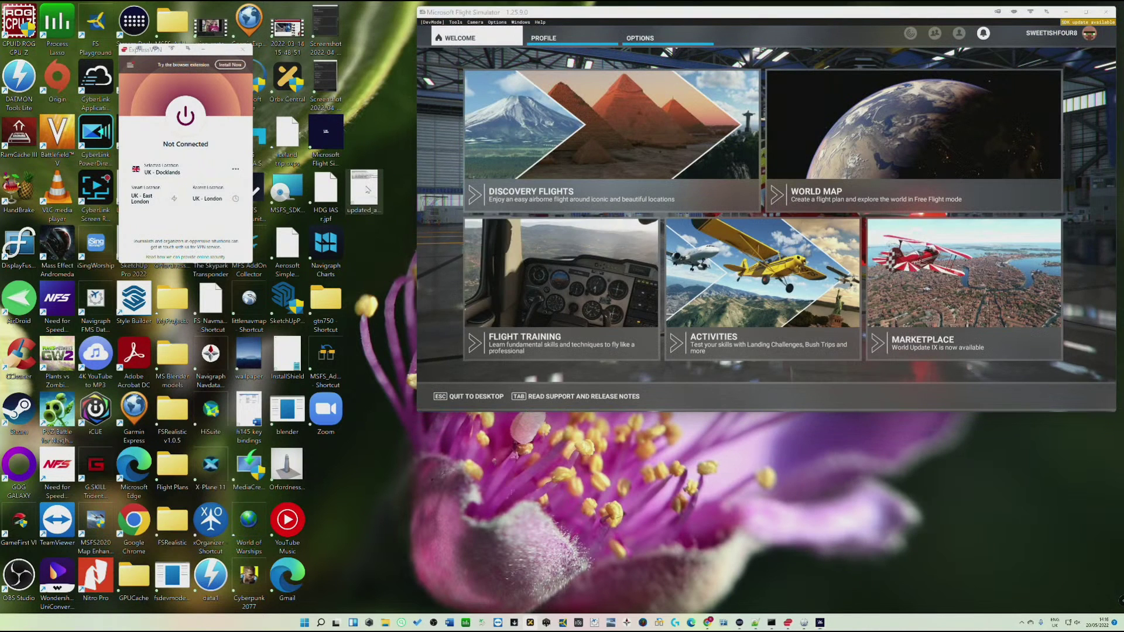
pyautogui.rightClick(367, 188)
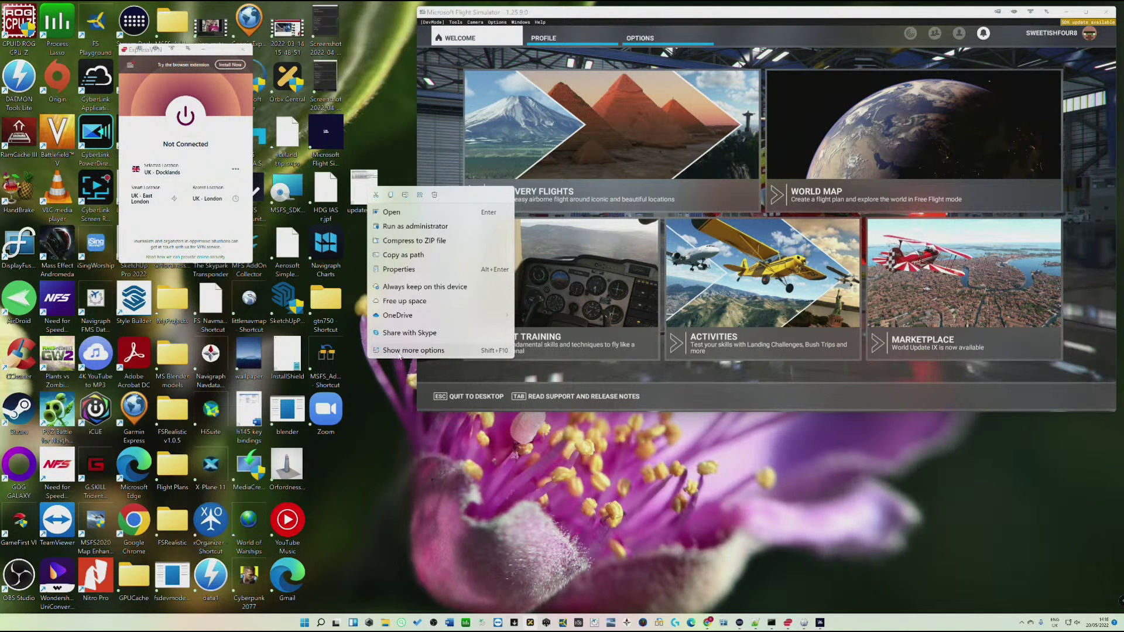
pyautogui.click(401, 355)
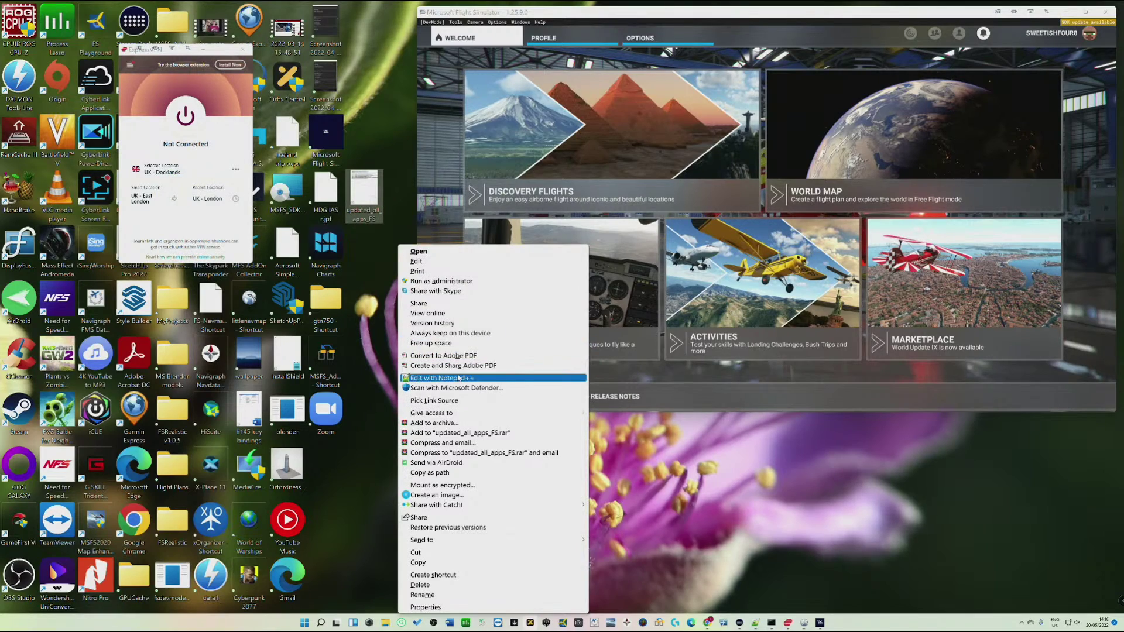
pyautogui.click(460, 380)
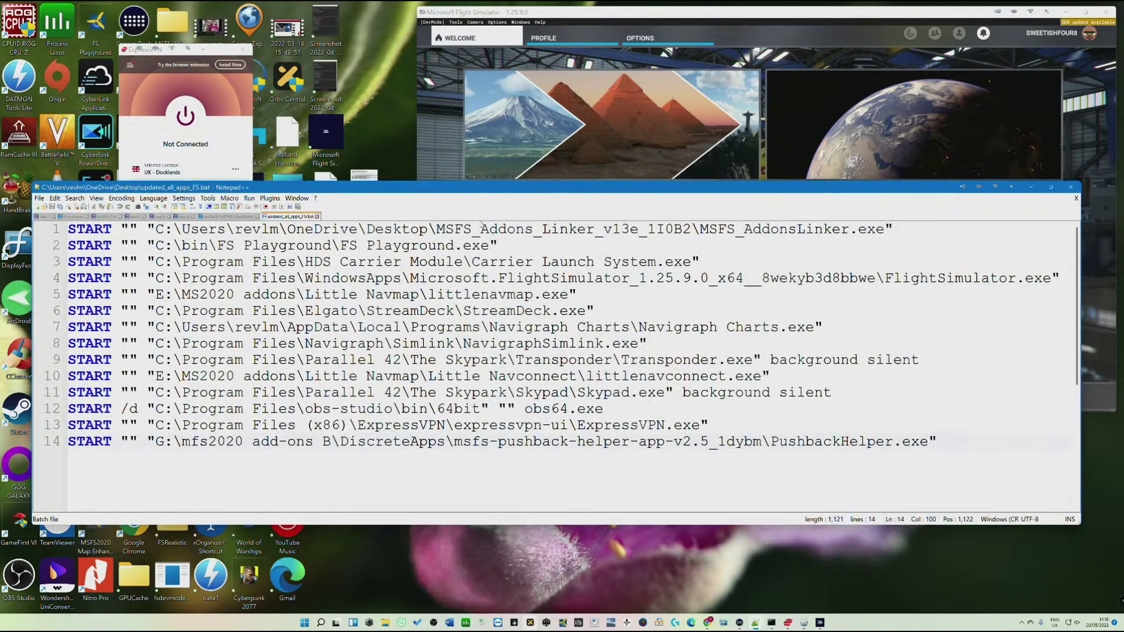
# Step: Nudge the Notepad++ window higher and bring up Windows search
pyautogui.moveTo(494, 191); pyautogui.dragTo(489, 164)
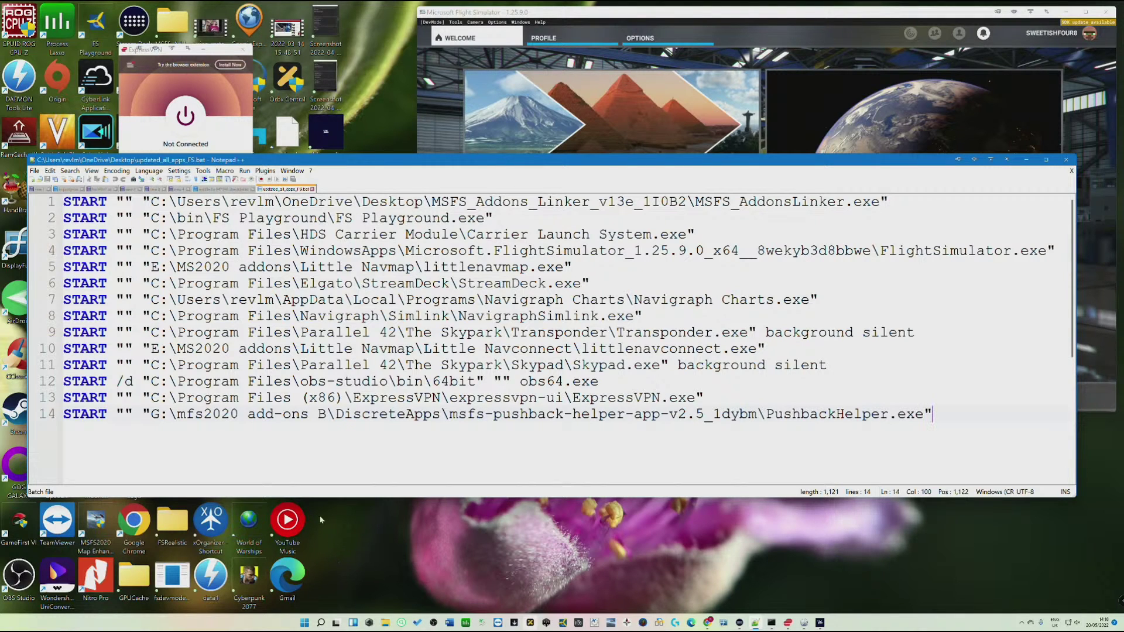
pyautogui.click(321, 623)
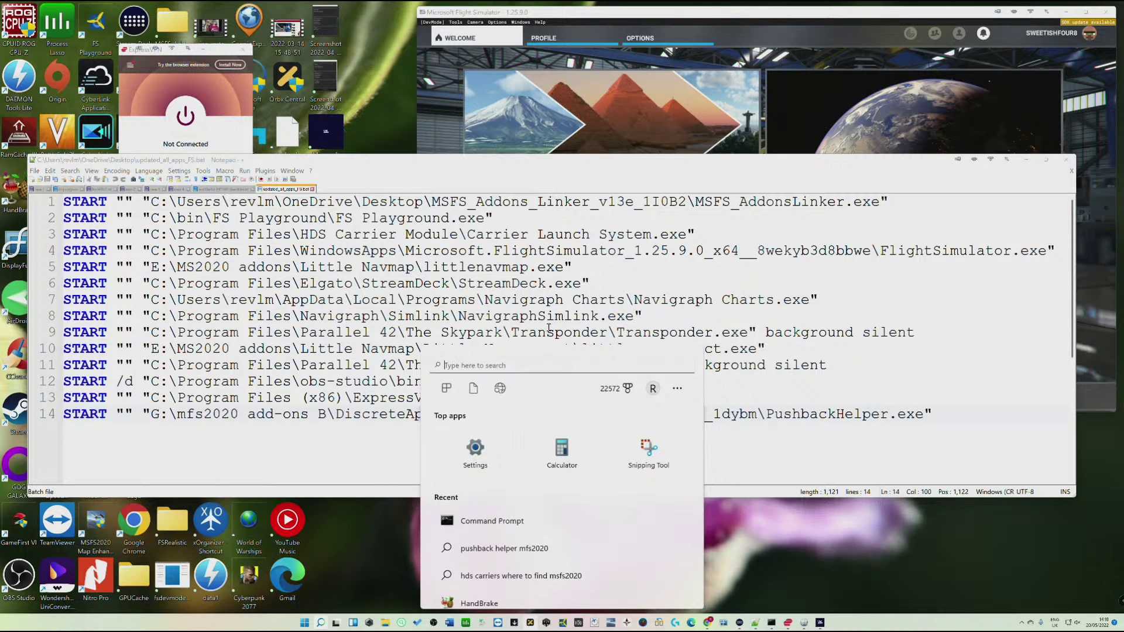
# Step: Search 'little' and open the file location of the littlenavmap shortcut
pyautogui.write('litt')
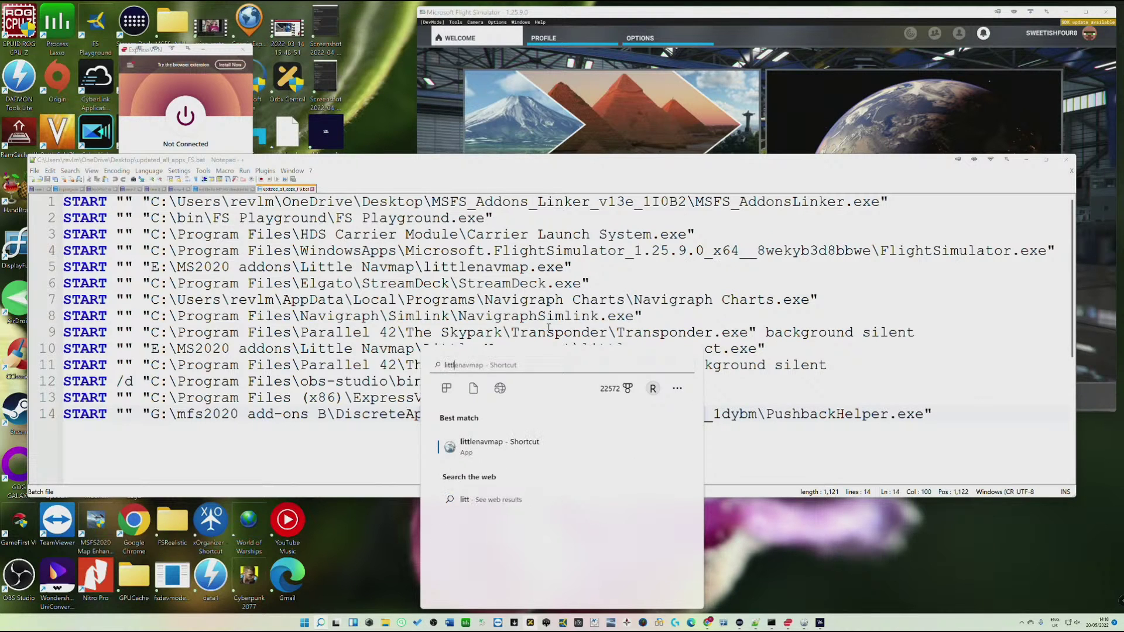
pyautogui.write('le')
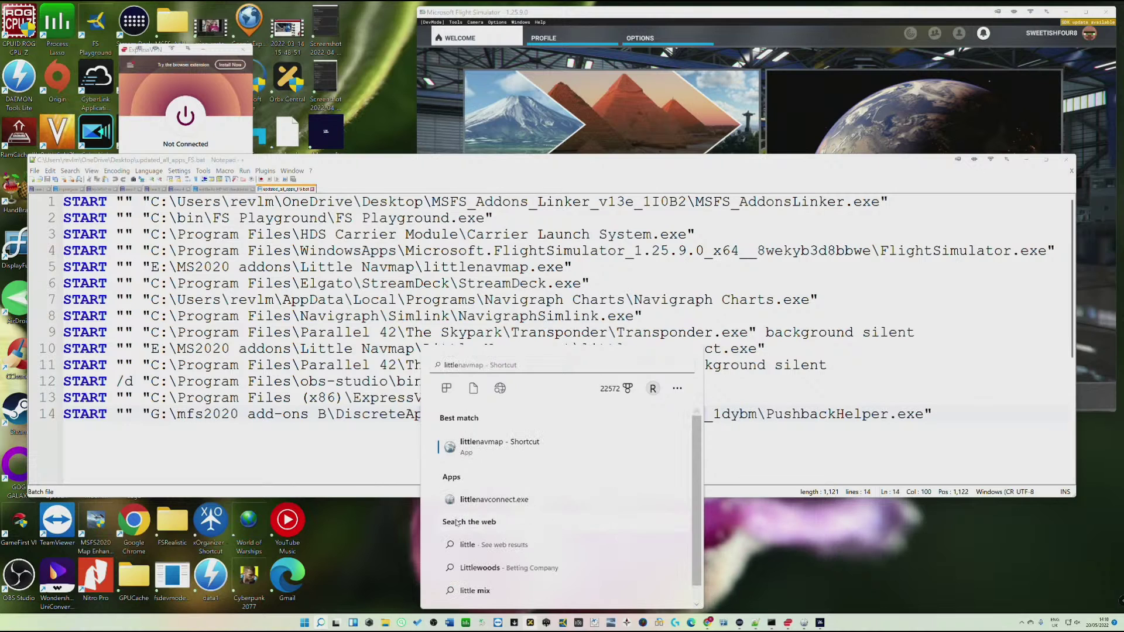
pyautogui.rightClick(471, 454)
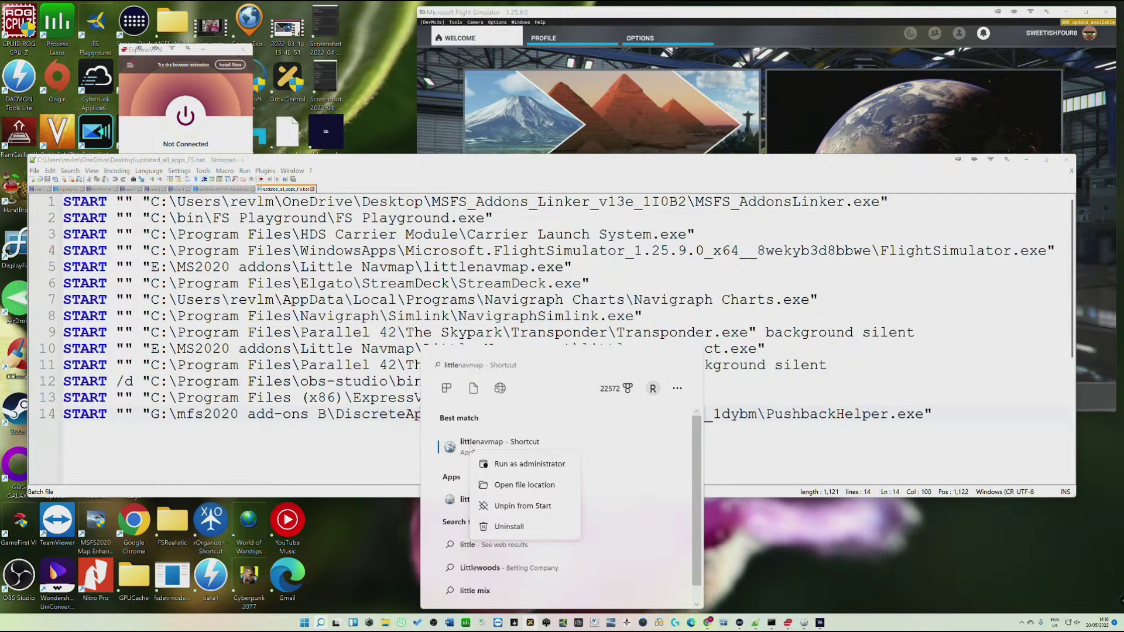
pyautogui.click(545, 486)
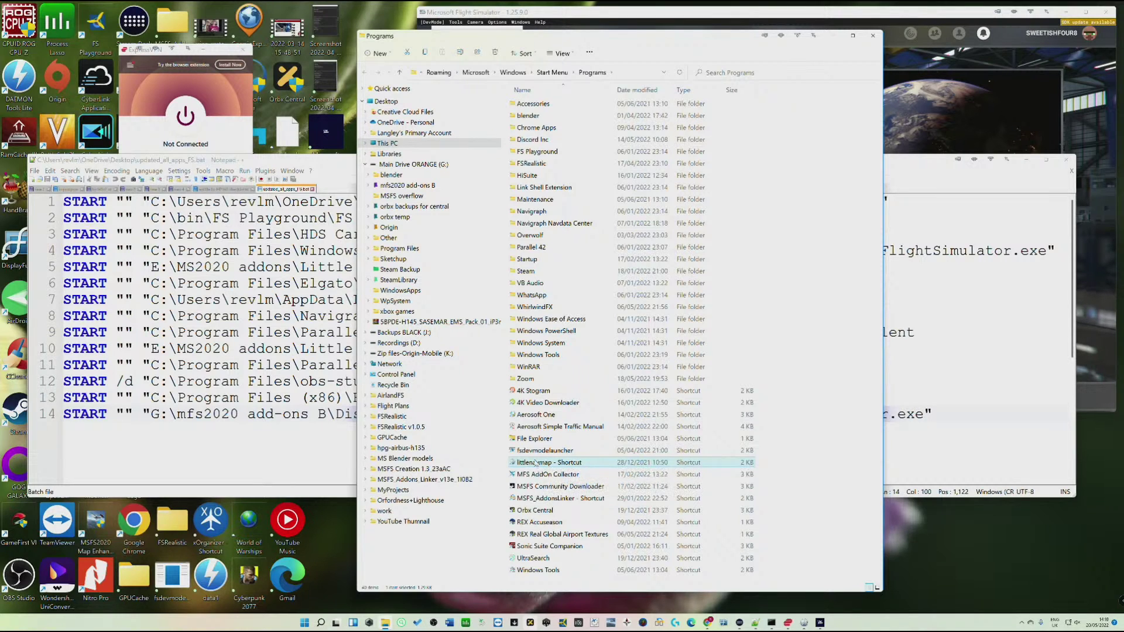
# Step: Inspect the littlenavmap shortcut's Start in path in its Properties, then return to Notepad++
pyautogui.rightClick(577, 464)
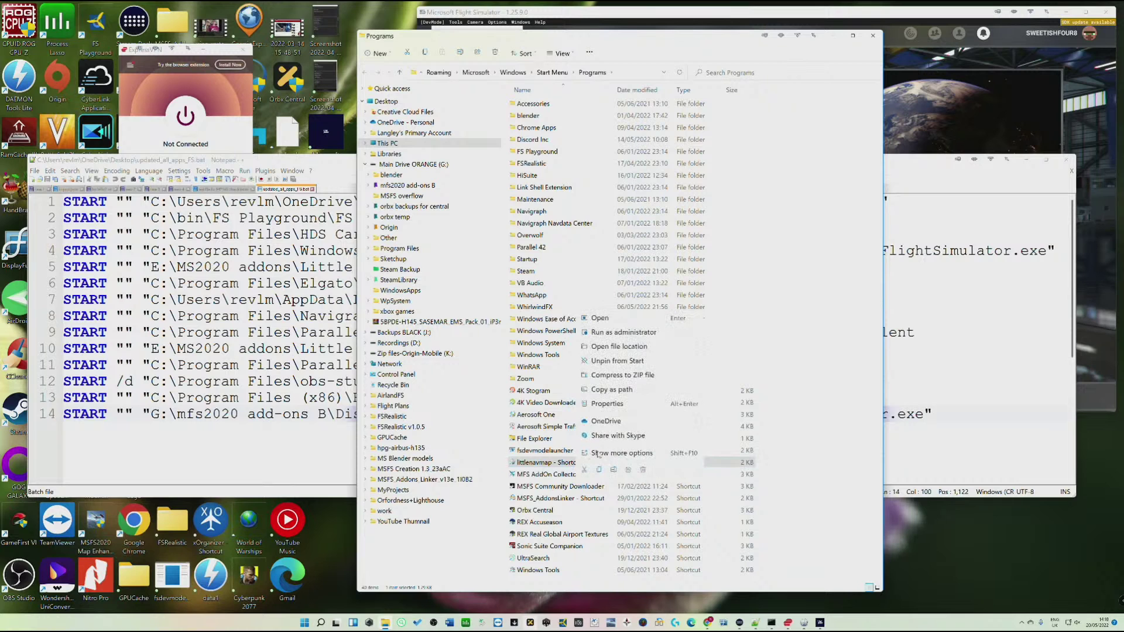
pyautogui.click(612, 404)
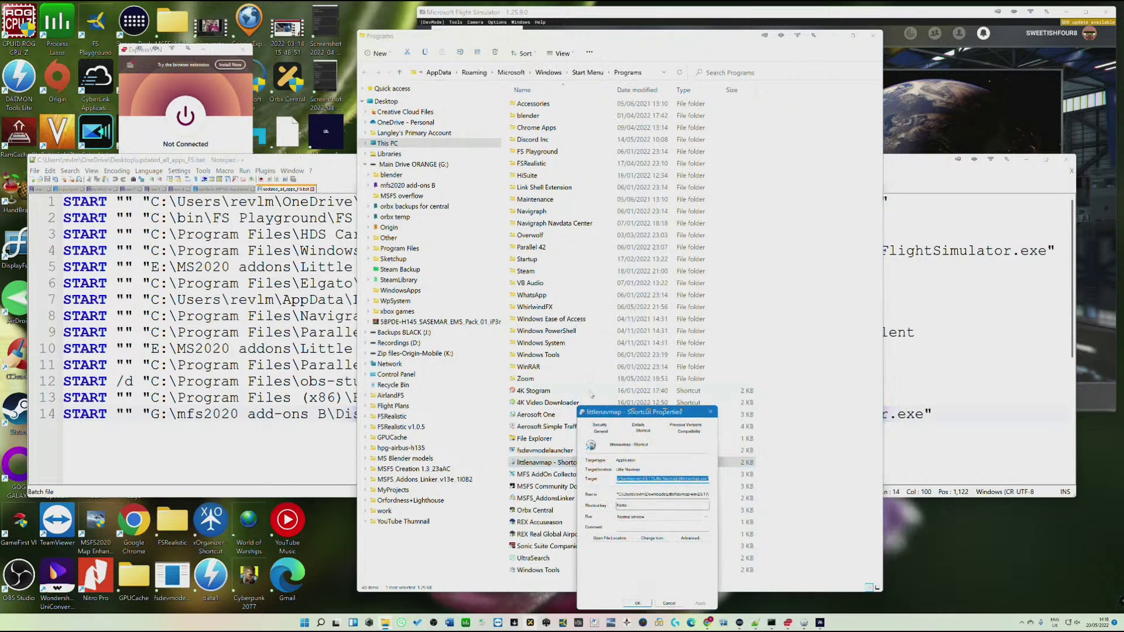
pyautogui.moveTo(614, 412); pyautogui.dragTo(469, 154)
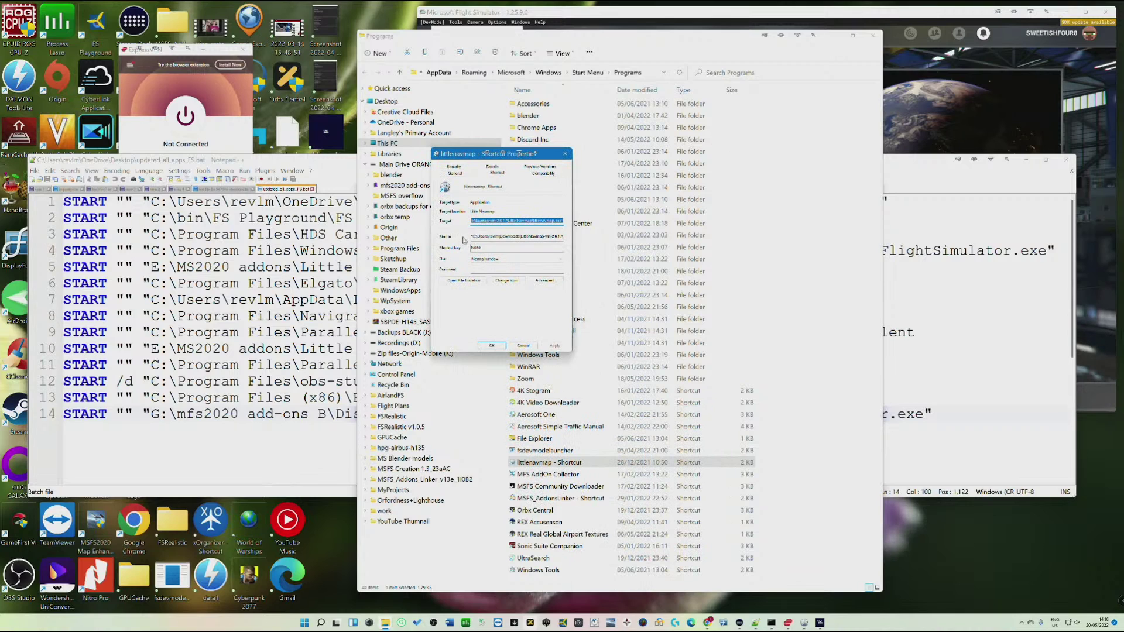
pyautogui.moveTo(474, 236); pyautogui.dragTo(582, 237)
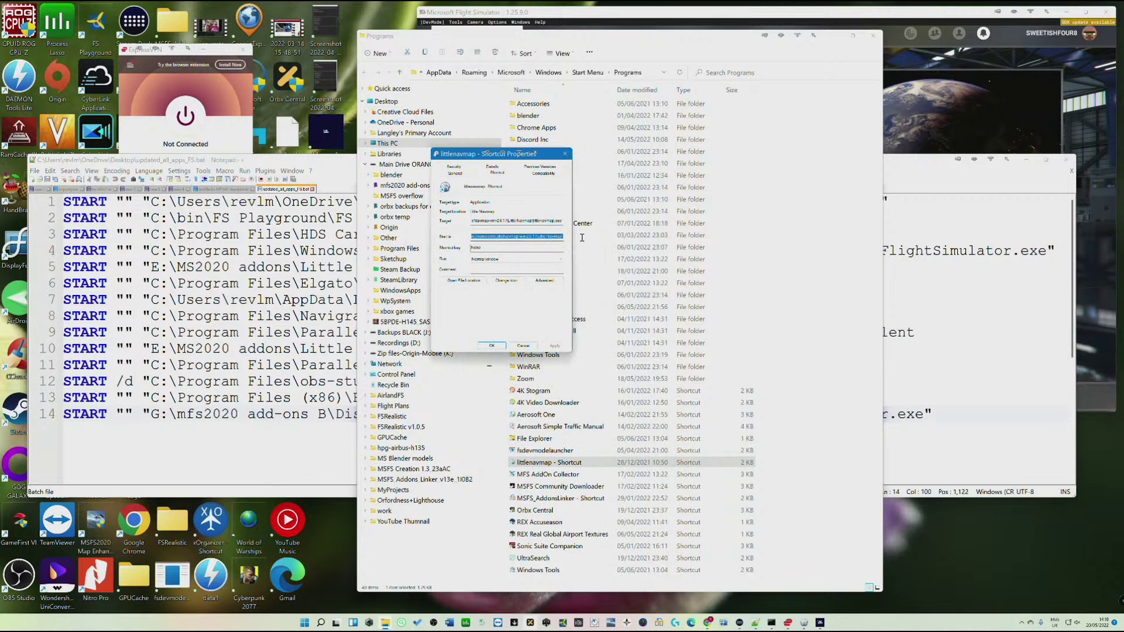
pyautogui.click(517, 236)
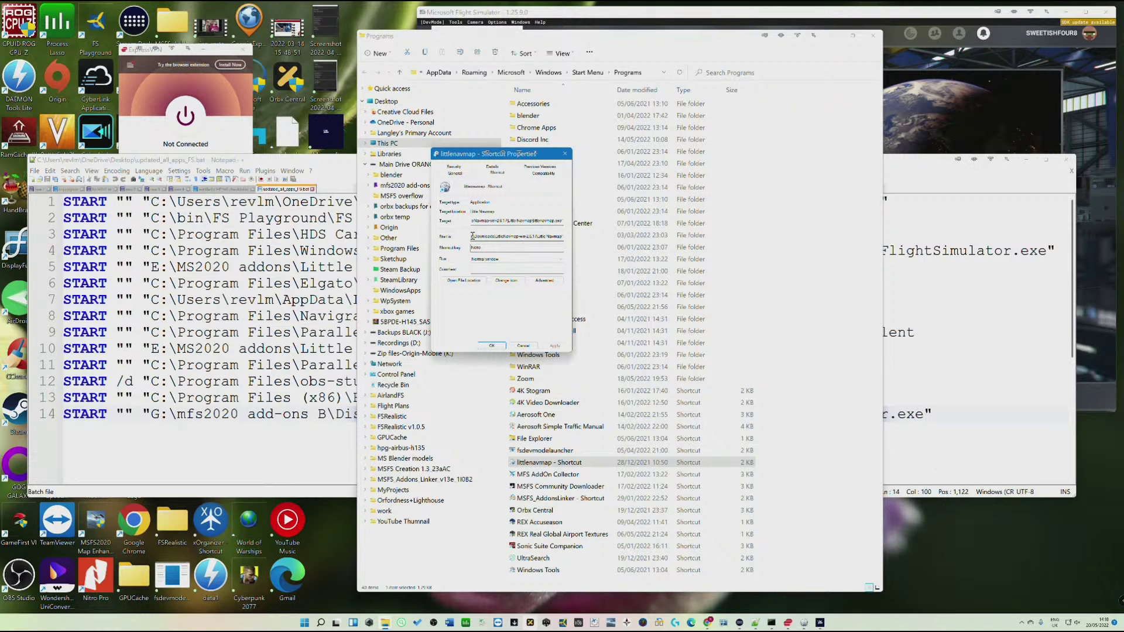
pyautogui.moveTo(474, 235); pyautogui.dragTo(562, 238)
pyautogui.click(311, 179)
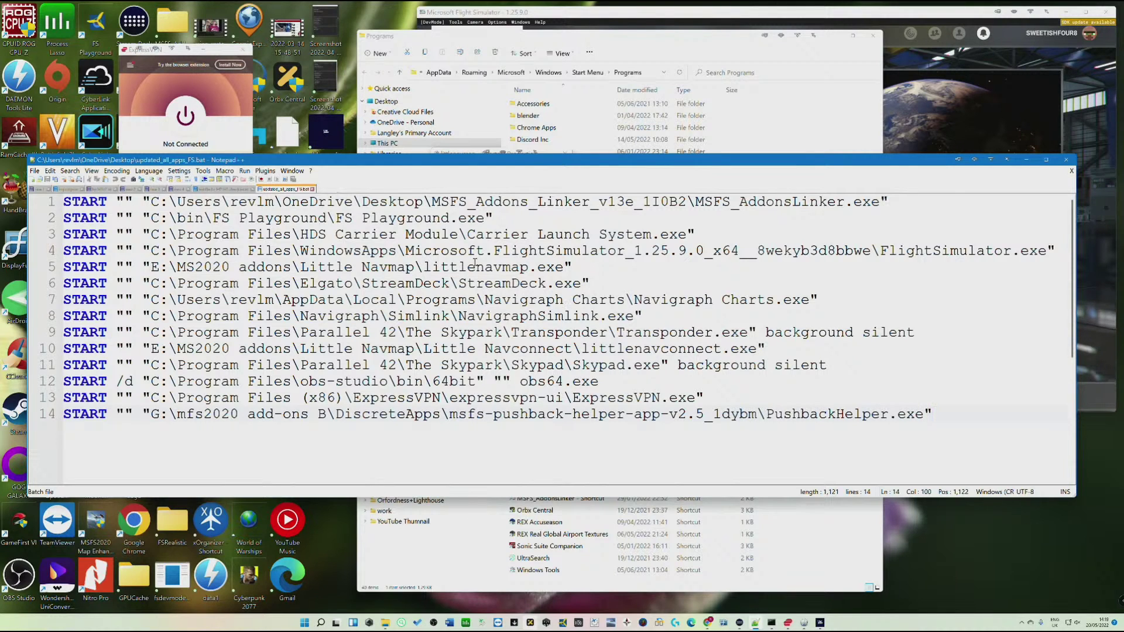
# Step: Save the script as a new copy named 'livestream example.bat' on the Desktop
pyautogui.click(37, 171)
pyautogui.click(74, 253)
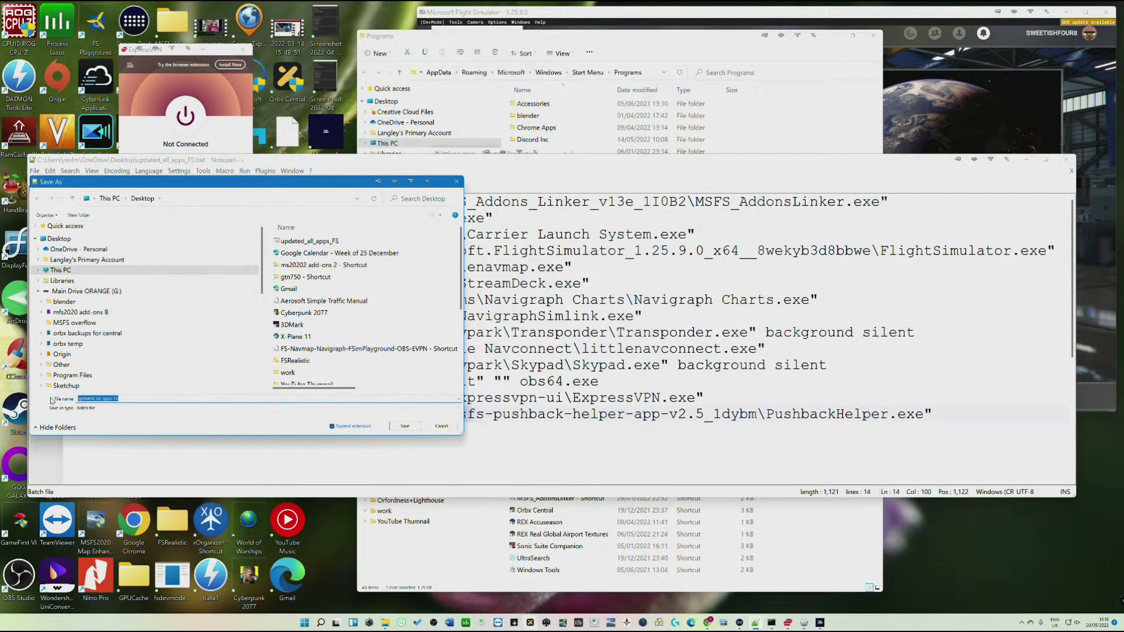
pyautogui.write('livestr')
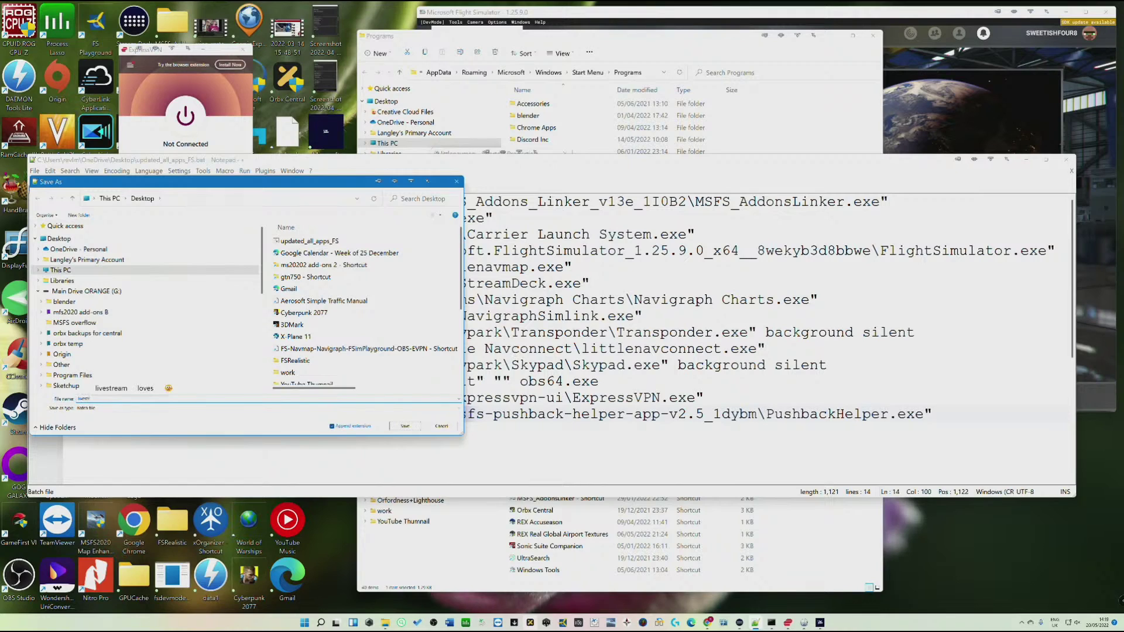
pyautogui.write('eam example')
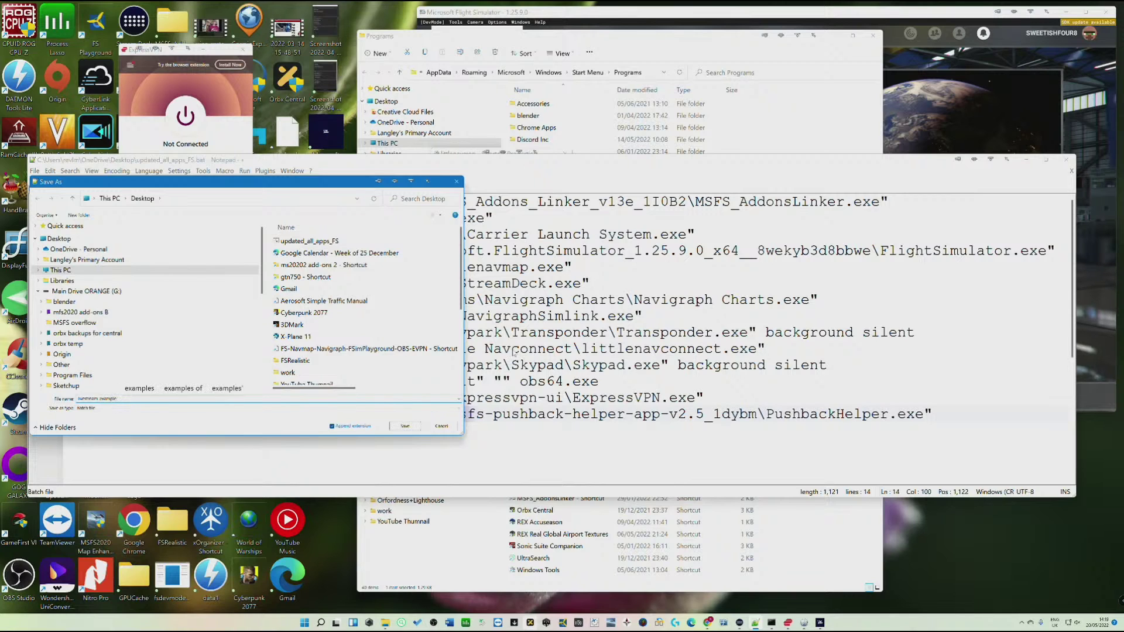
pyautogui.write('.bat')
pyautogui.click(406, 427)
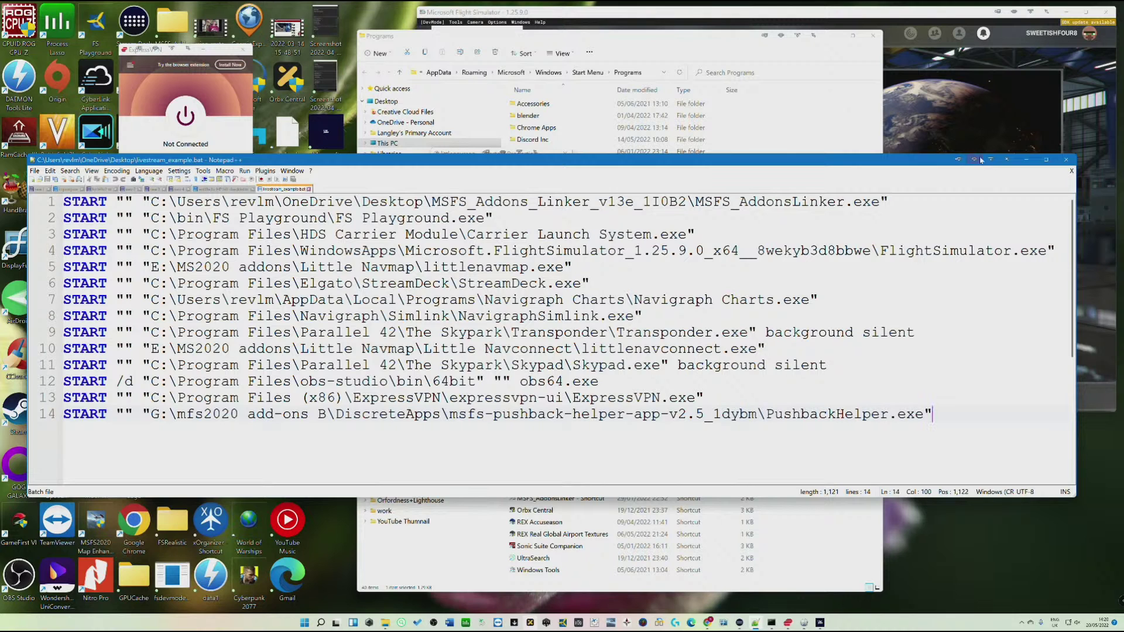
# Step: Close Notepad++, the littlenavmap properties and the Programs folder, then check the batch file's properties
pyautogui.click(1061, 161)
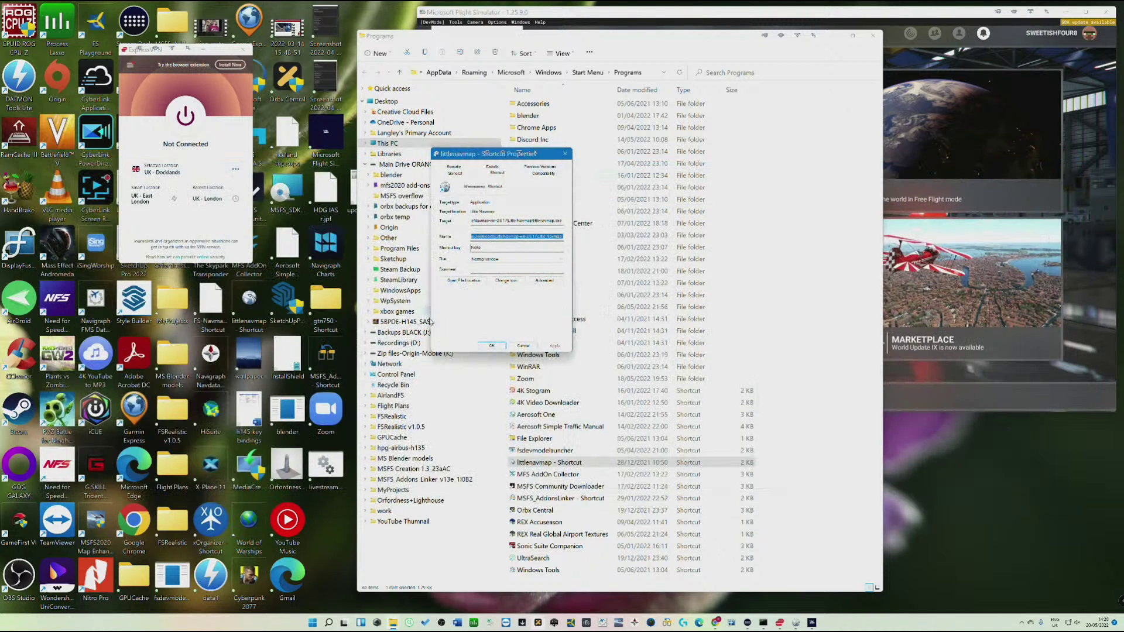
pyautogui.click(524, 346)
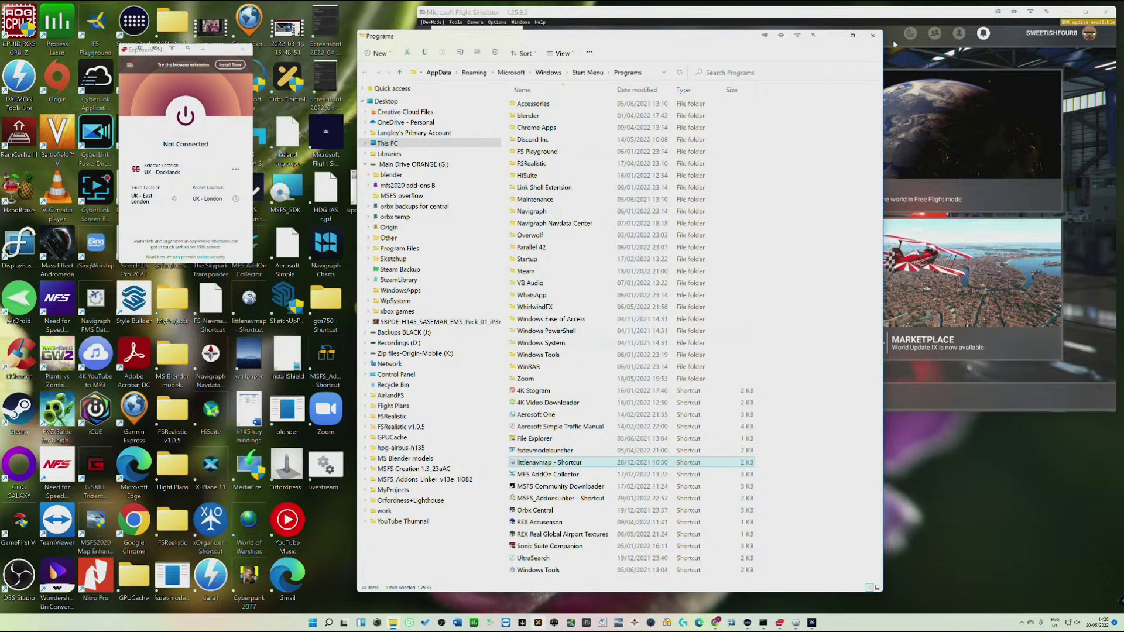
pyautogui.click(872, 35)
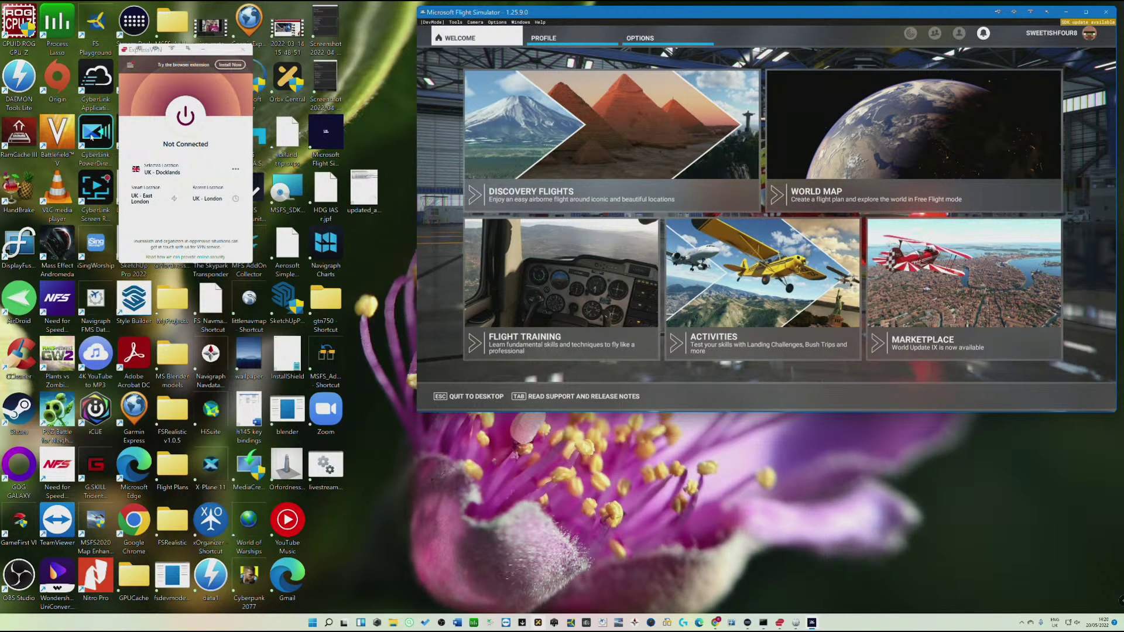
pyautogui.click(365, 189)
pyautogui.hotkey('alt', 'Return')
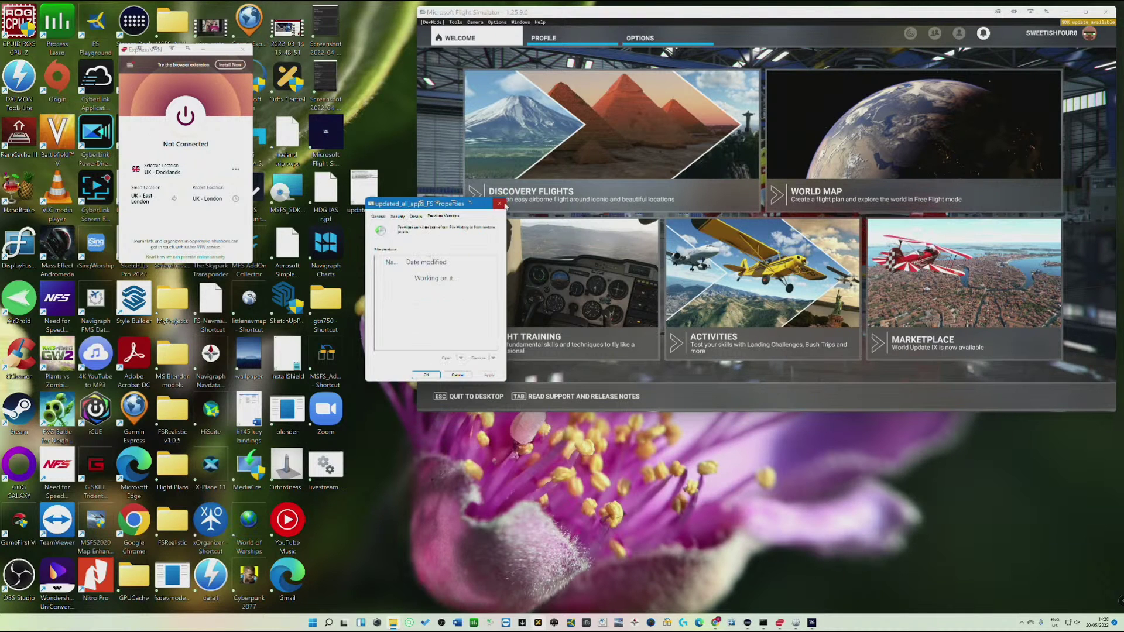
pyautogui.click(499, 203)
# Step: Create a desktop shortcut to updated_all_apps_FS.bat and bring up the new shortcut's options
pyautogui.rightClick(368, 186)
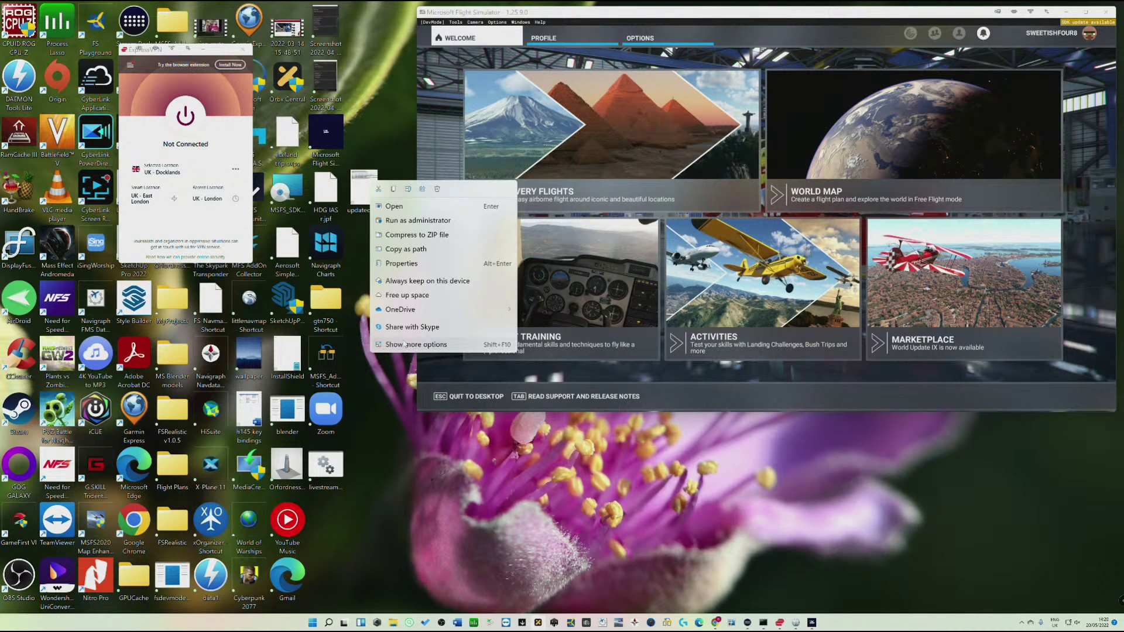
pyautogui.click(404, 345)
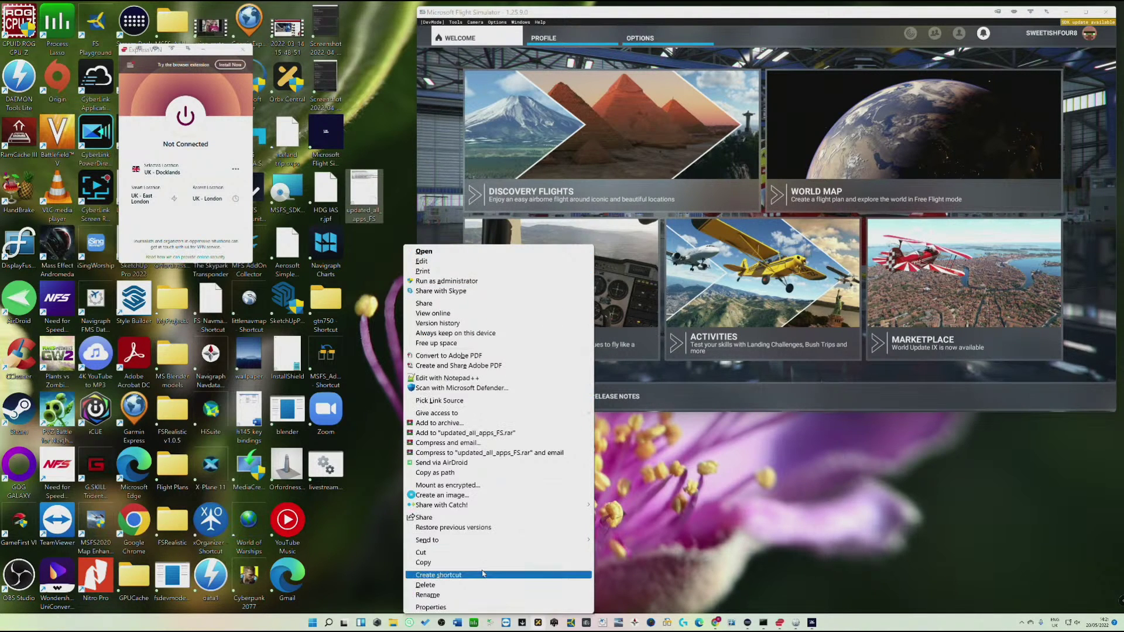
pyautogui.click(483, 574)
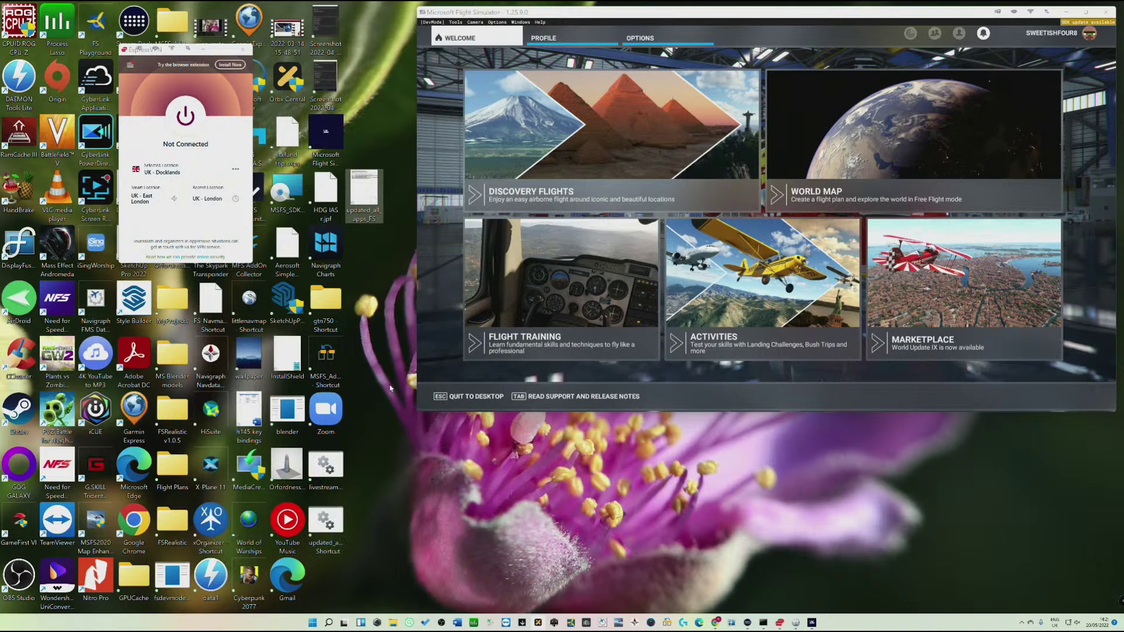
pyautogui.rightClick(328, 523)
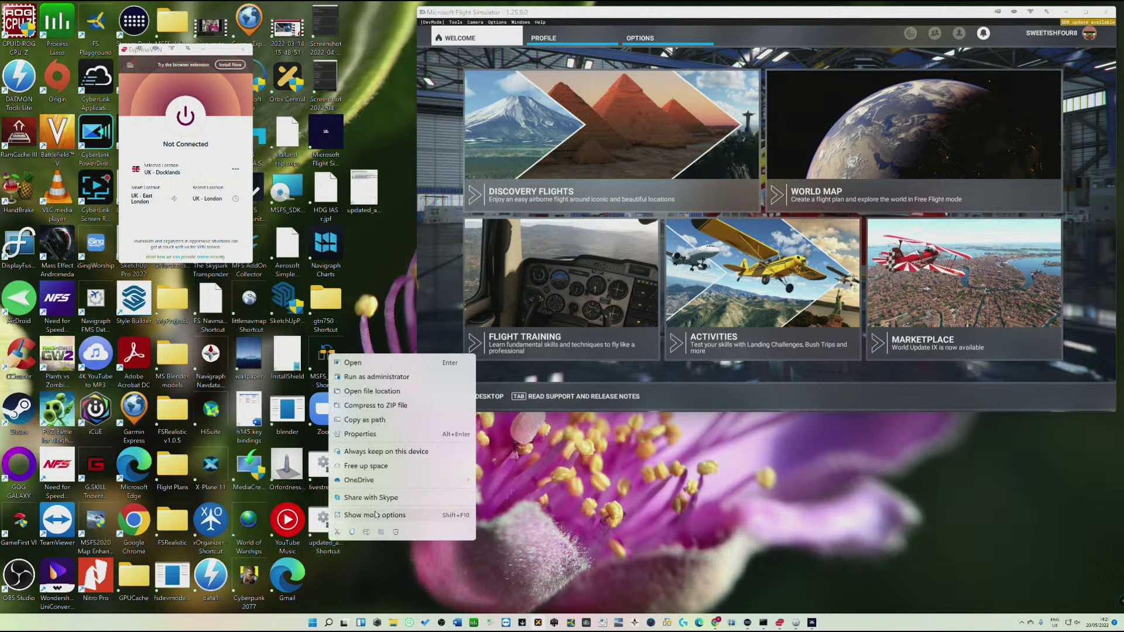
# Step: Open the shortcut's Properties and review its Font, Options and Layout tabs
pyautogui.click(395, 433)
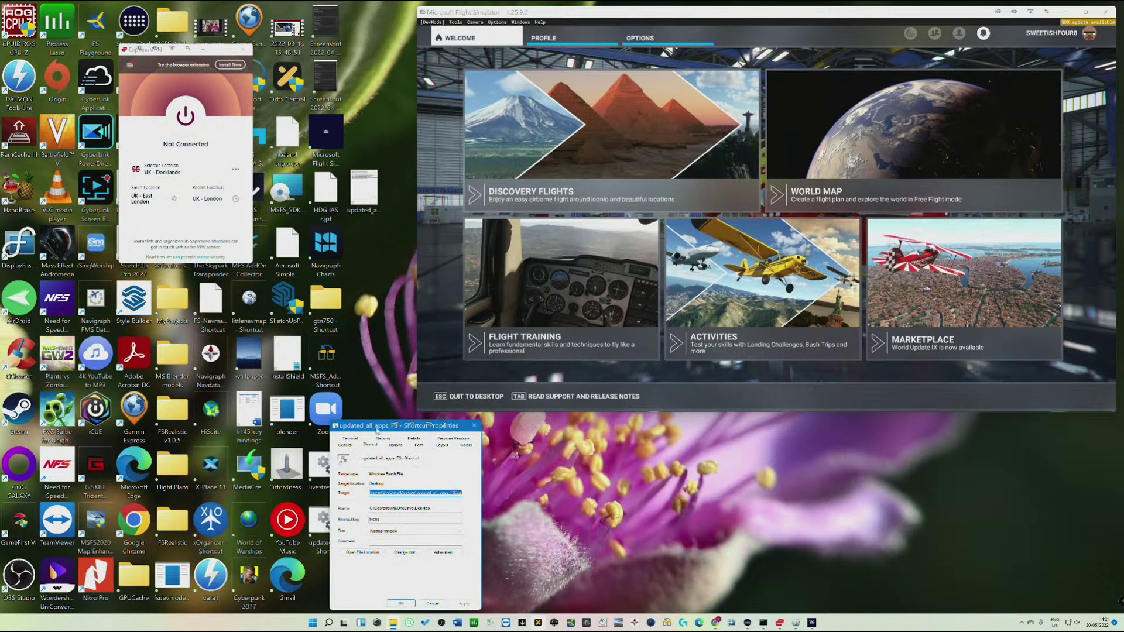
pyautogui.moveTo(377, 431); pyautogui.dragTo(415, 318)
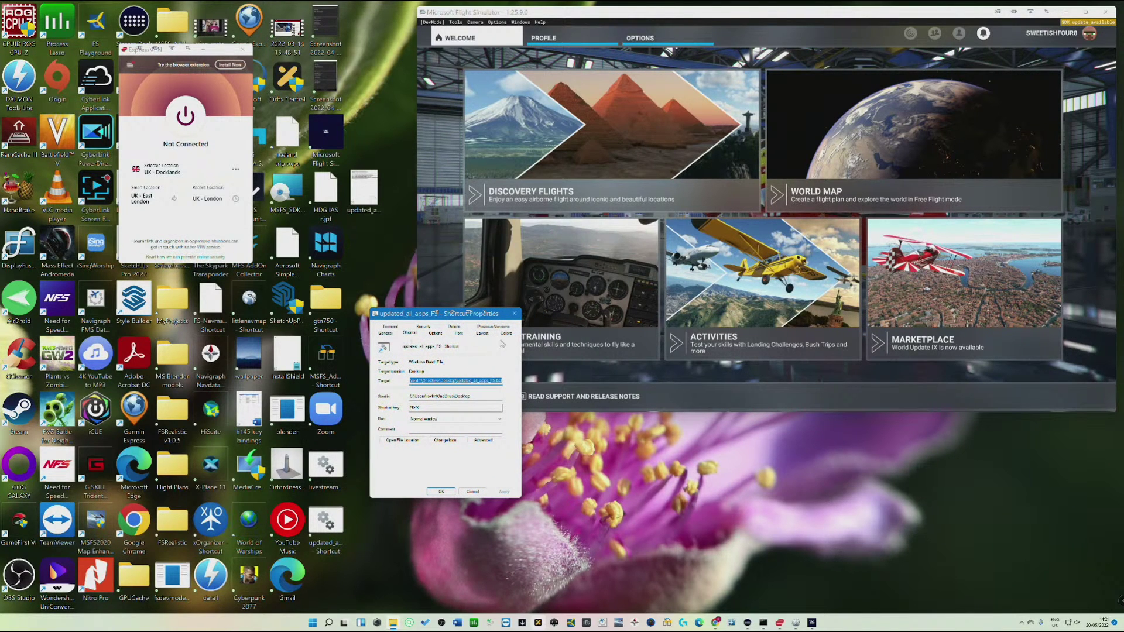
pyautogui.click(459, 334)
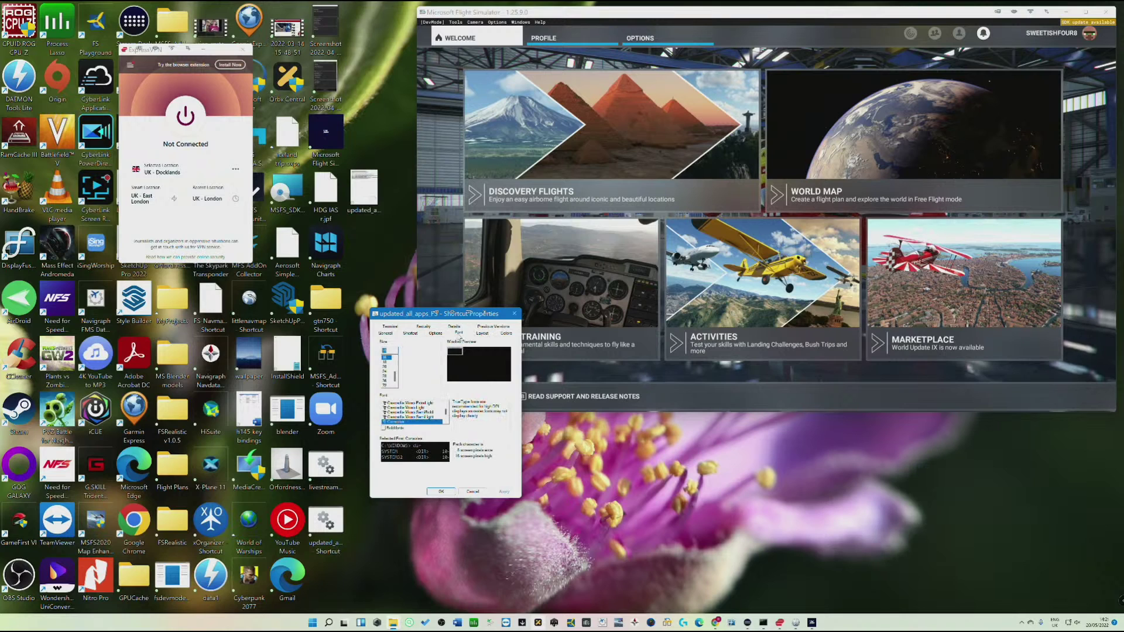
pyautogui.click(435, 333)
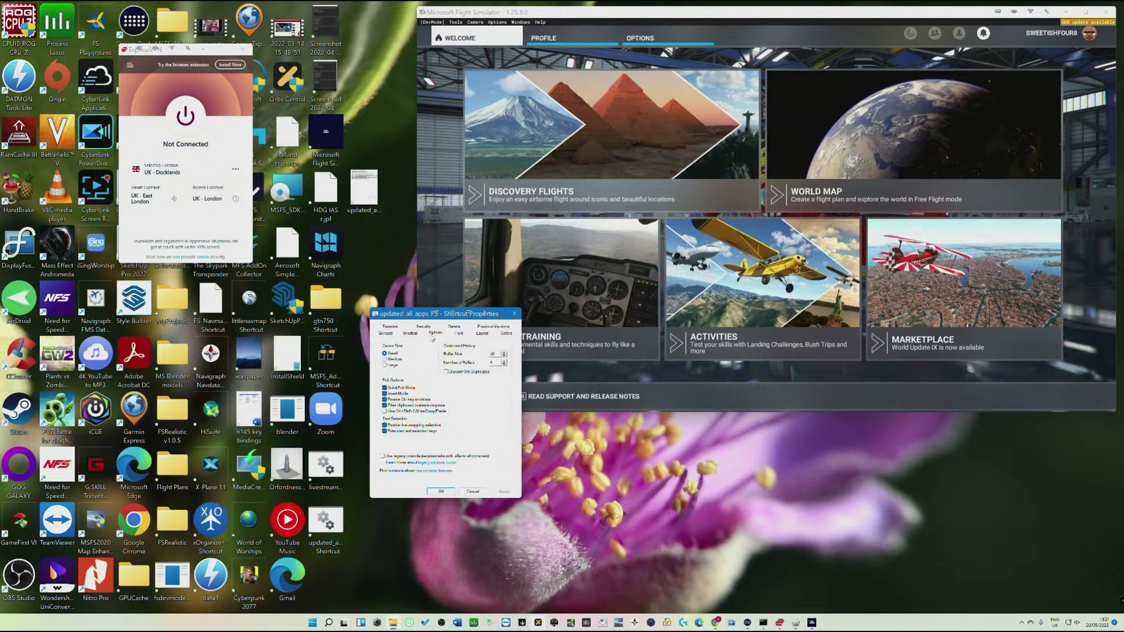
pyautogui.click(482, 333)
# Step: Back on the Shortcut tab, start Change Icon, which warns updated_all_apps_FS.bat has no icons
pyautogui.click(434, 333)
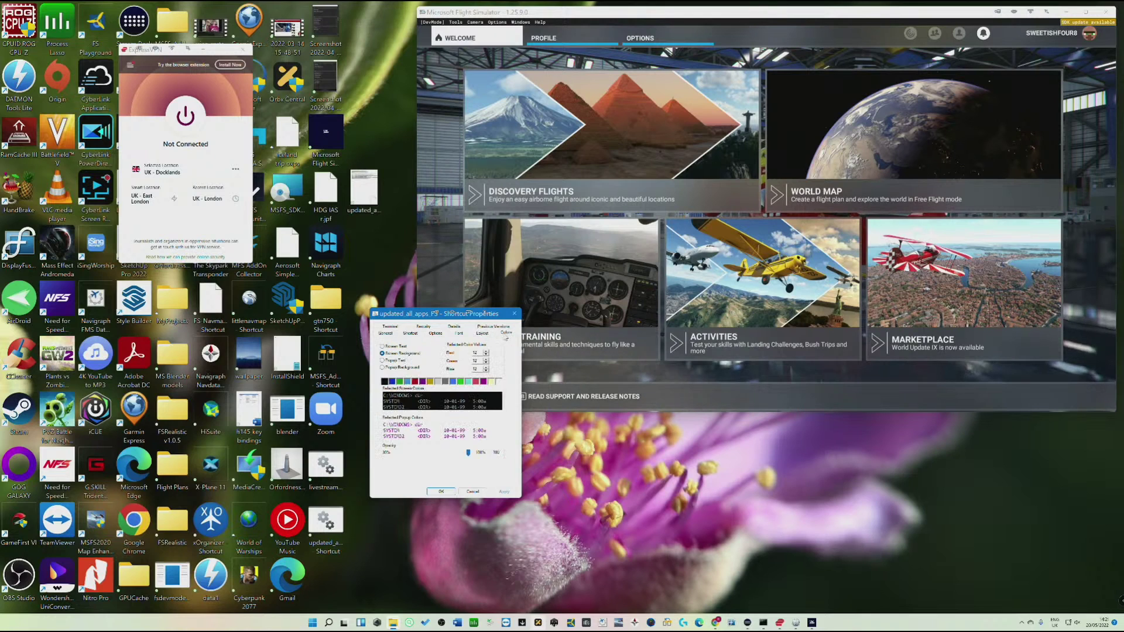
pyautogui.click(410, 333)
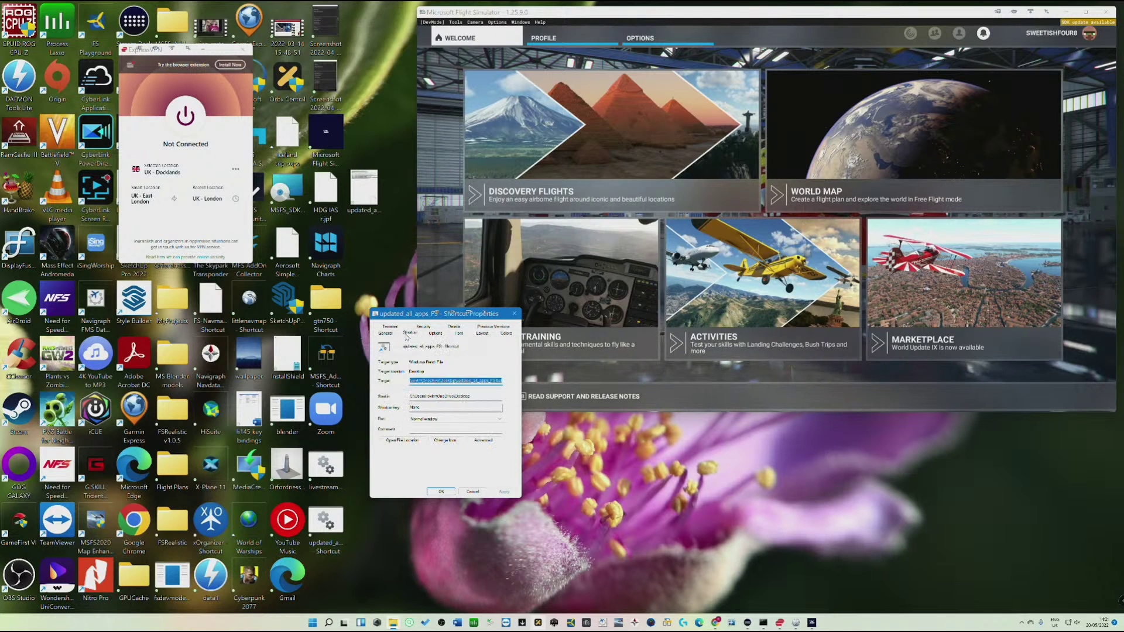
pyautogui.click(434, 441)
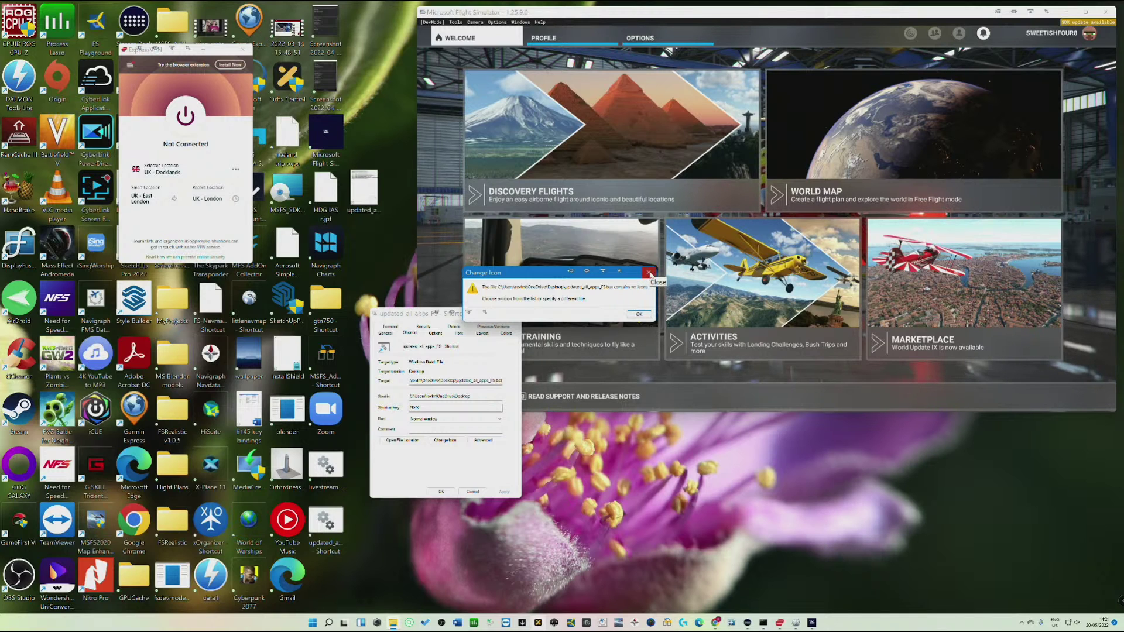
# Step: Dismiss the no-icons warning and browse the system icon set
pyautogui.click(649, 274)
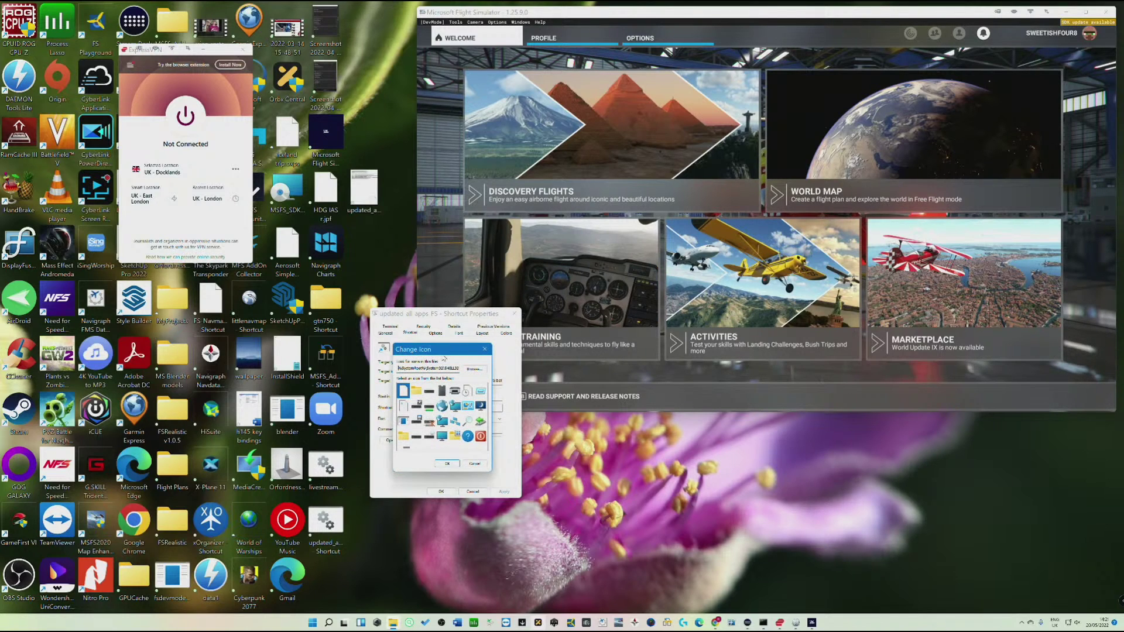
pyautogui.moveTo(443, 351); pyautogui.dragTo(464, 293)
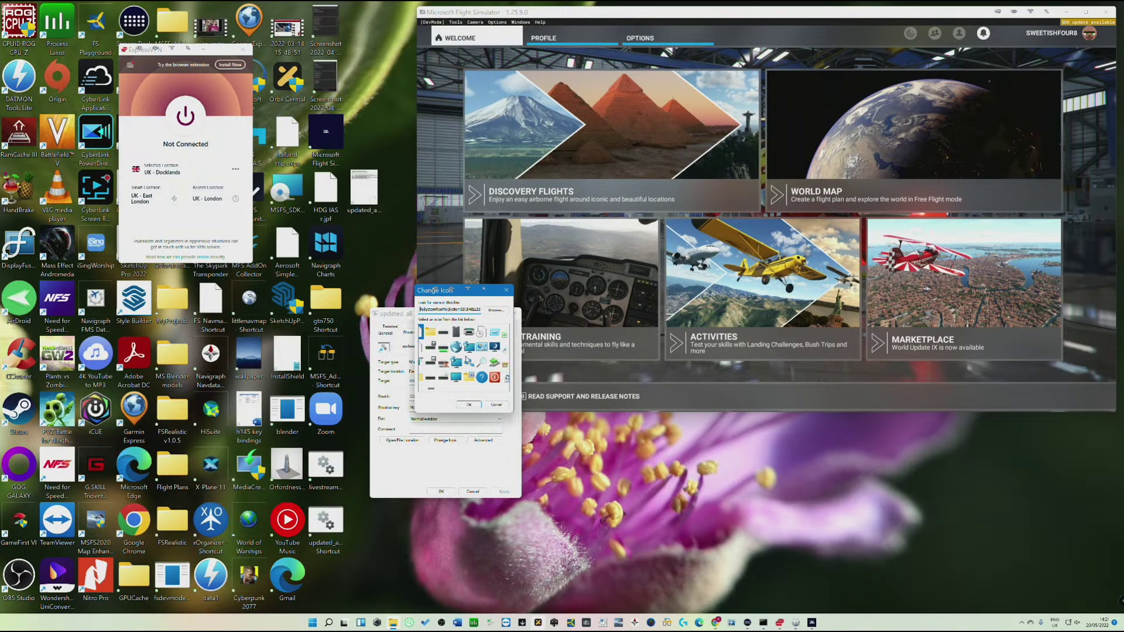
pyautogui.scroll(-3, 467, 359)
pyautogui.scroll(-3, 466, 360)
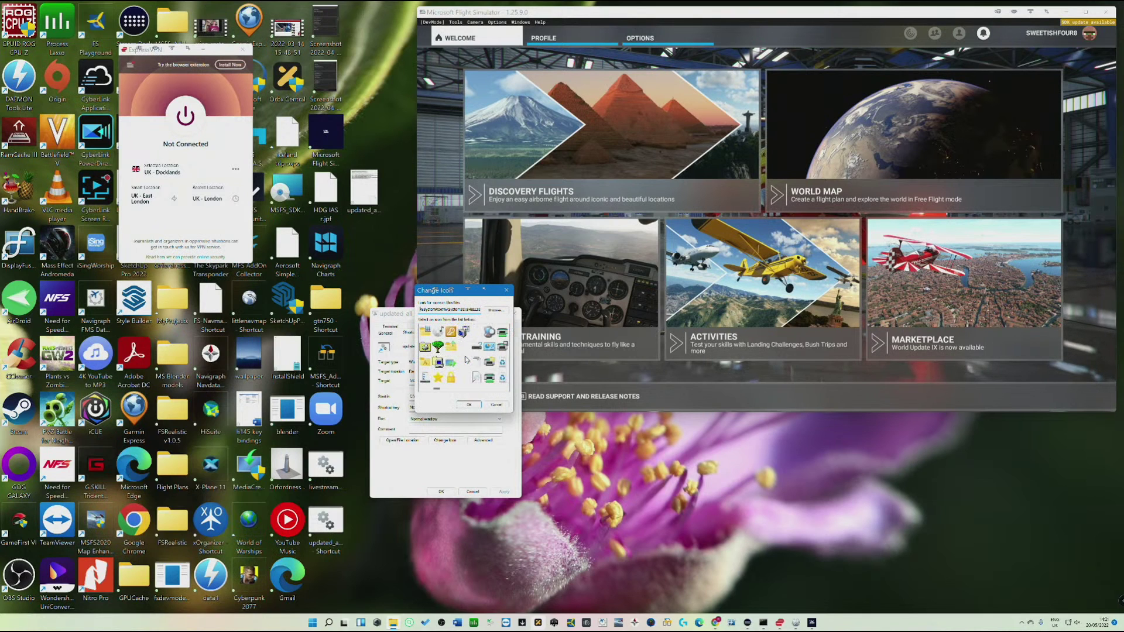
pyautogui.scroll(-5, 459, 358)
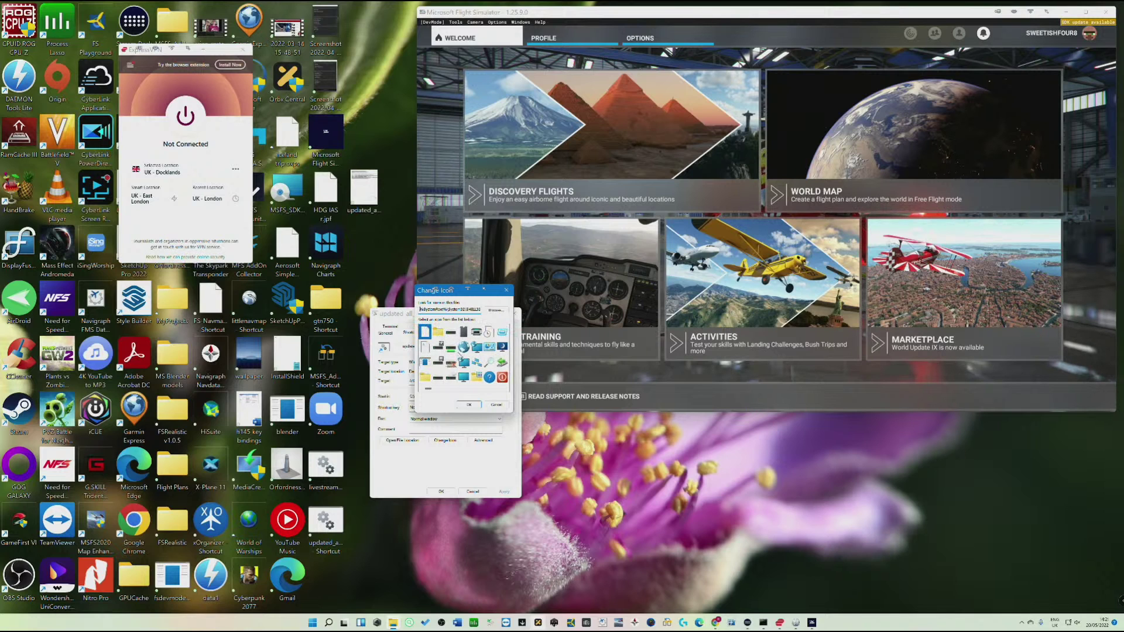
pyautogui.scroll(-1, 438, 363)
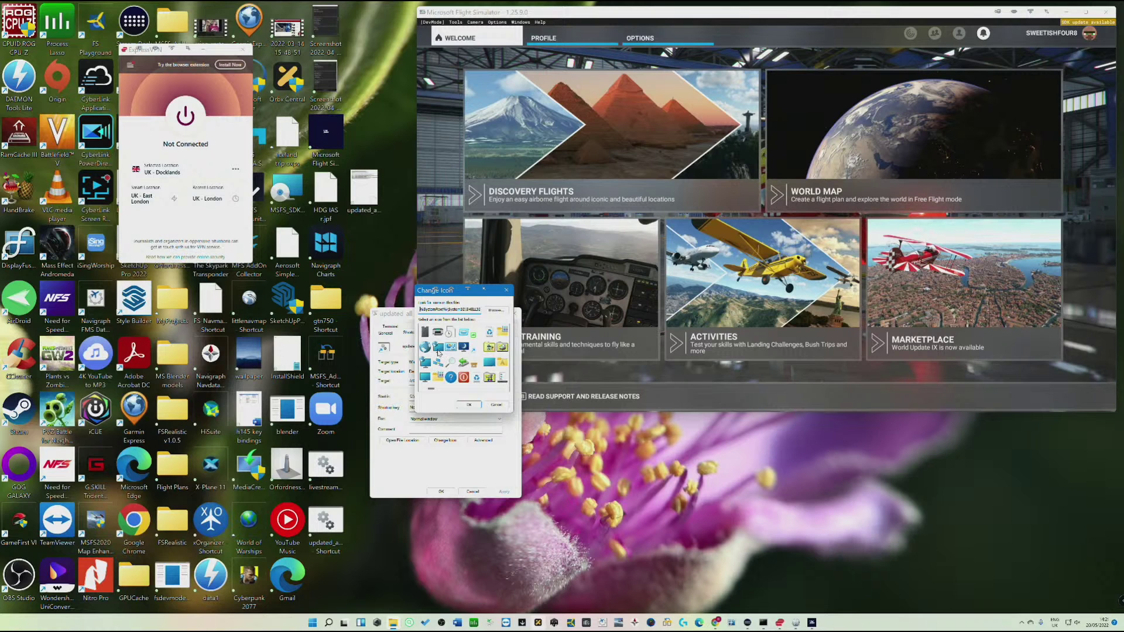
pyautogui.scroll(-2, 438, 353)
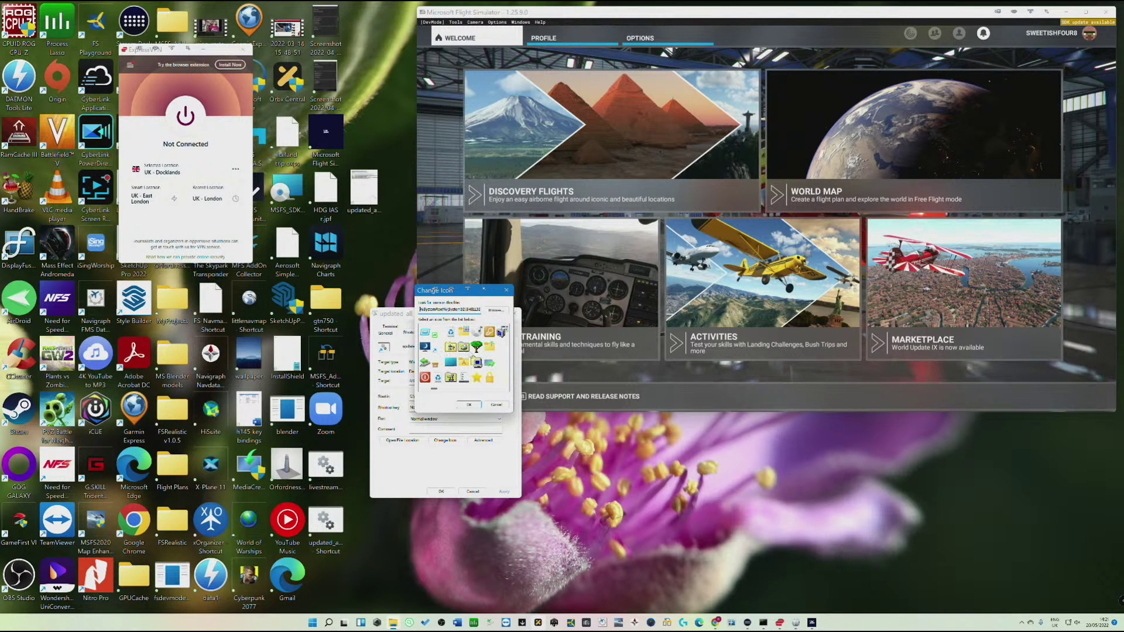
# Step: Pick the green tree icon from the grid and confirm it
pyautogui.scroll(3, 439, 353)
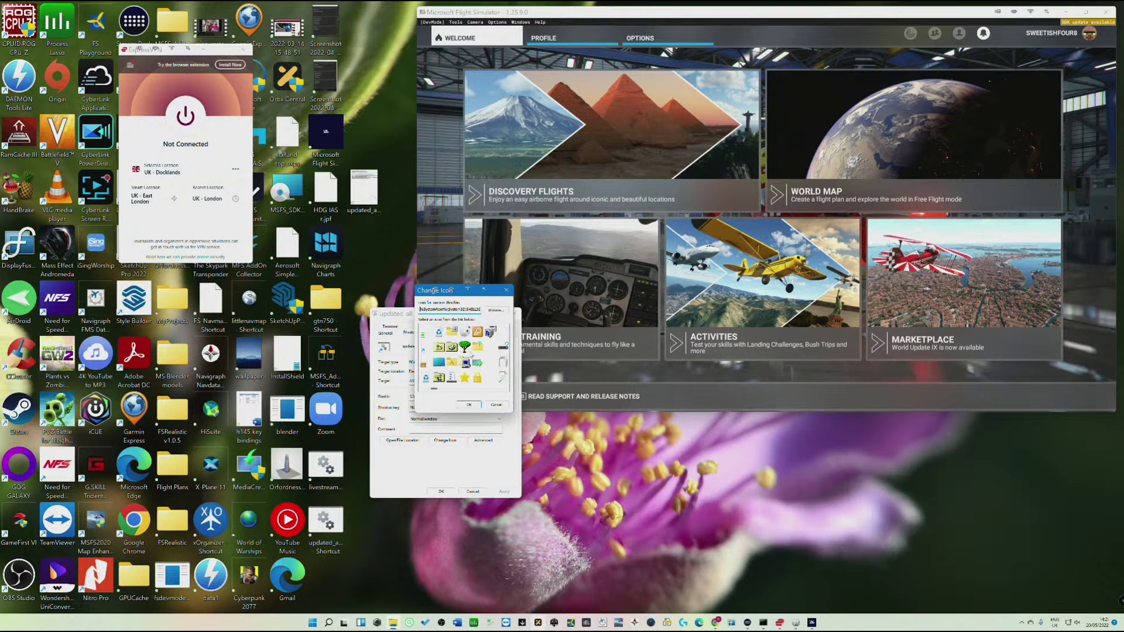
pyautogui.scroll(3, 472, 356)
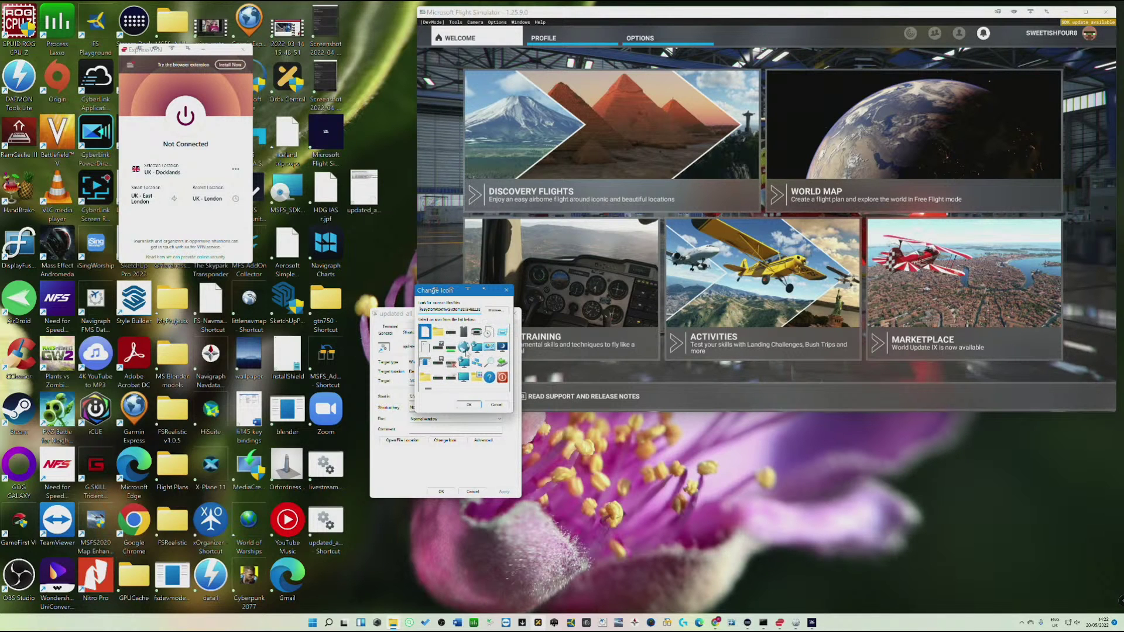
pyautogui.scroll(-3, 439, 357)
pyautogui.scroll(-3, 439, 358)
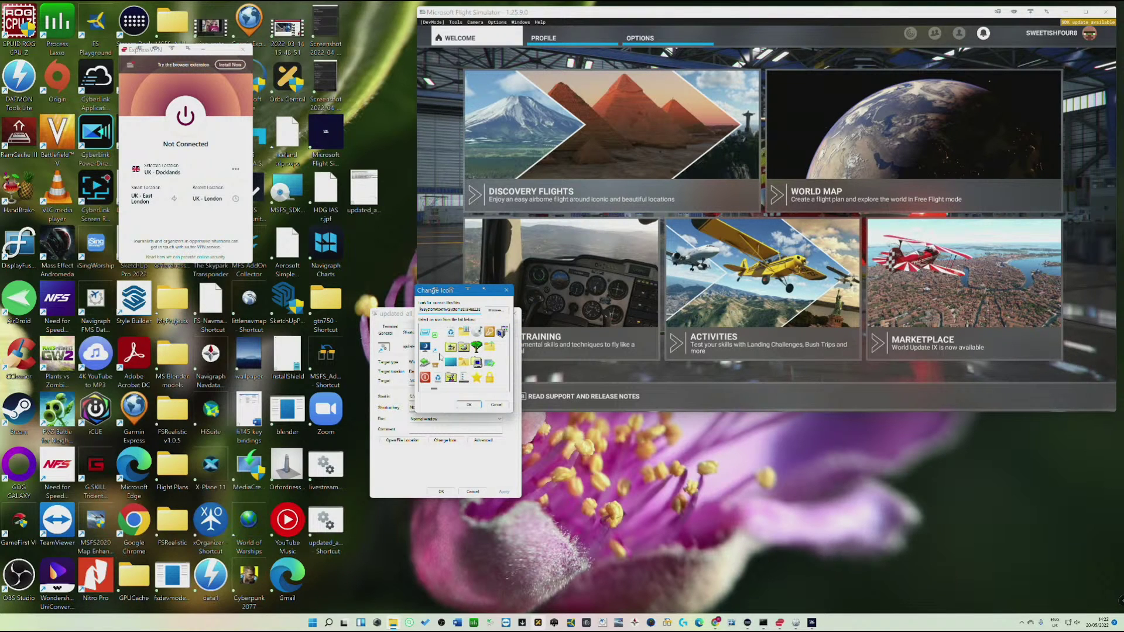
pyautogui.scroll(-3, 440, 356)
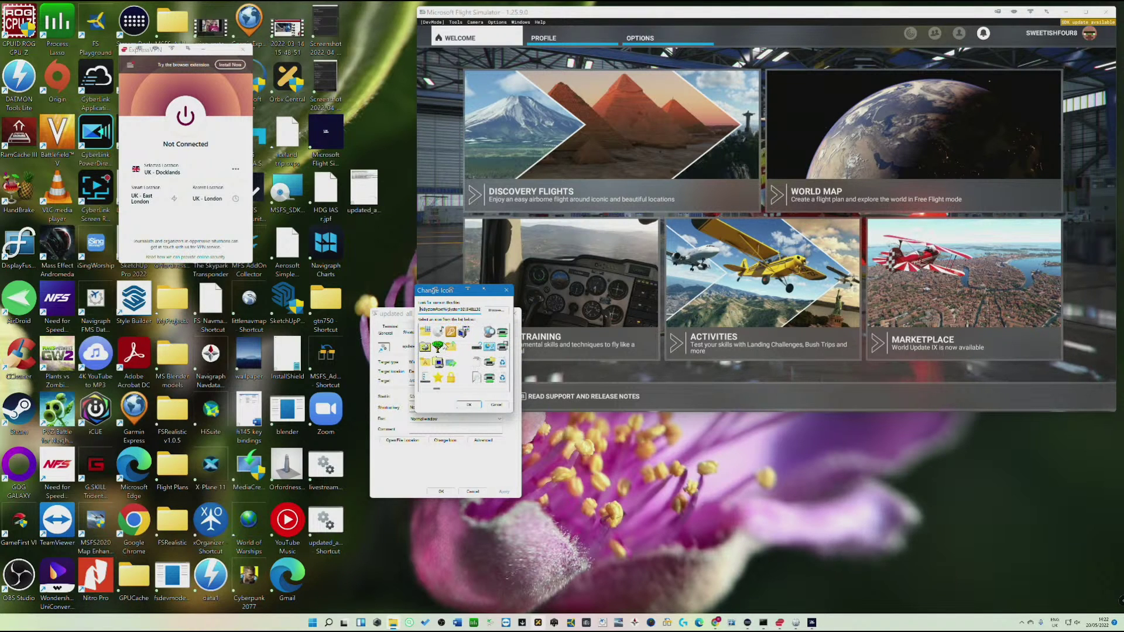
pyautogui.click(437, 350)
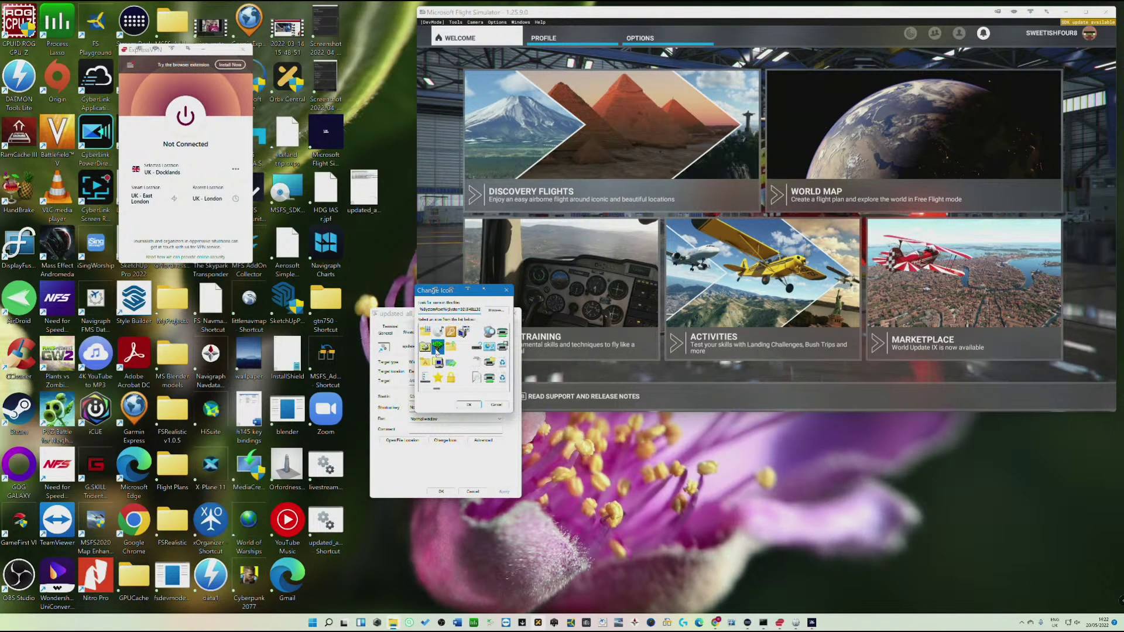
pyautogui.click(470, 405)
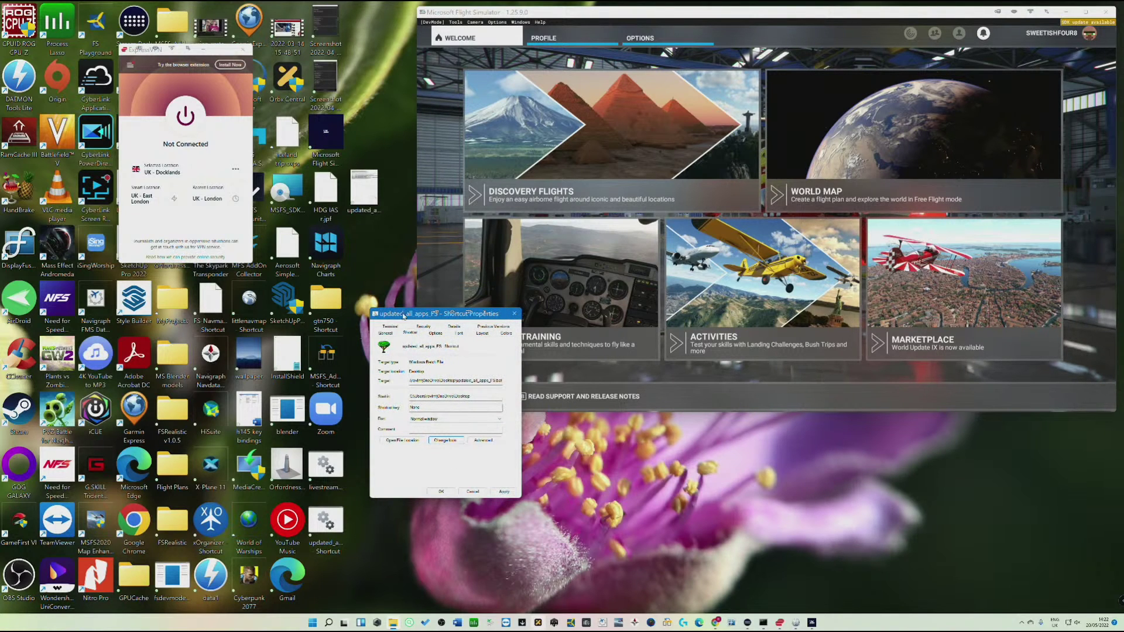
# Step: Apply the tree icon to updated_all_apps_FS.bat and drag the shortcut onto empty wallpaper
pyautogui.click(443, 492)
pyautogui.moveTo(324, 521); pyautogui.dragTo(539, 475)
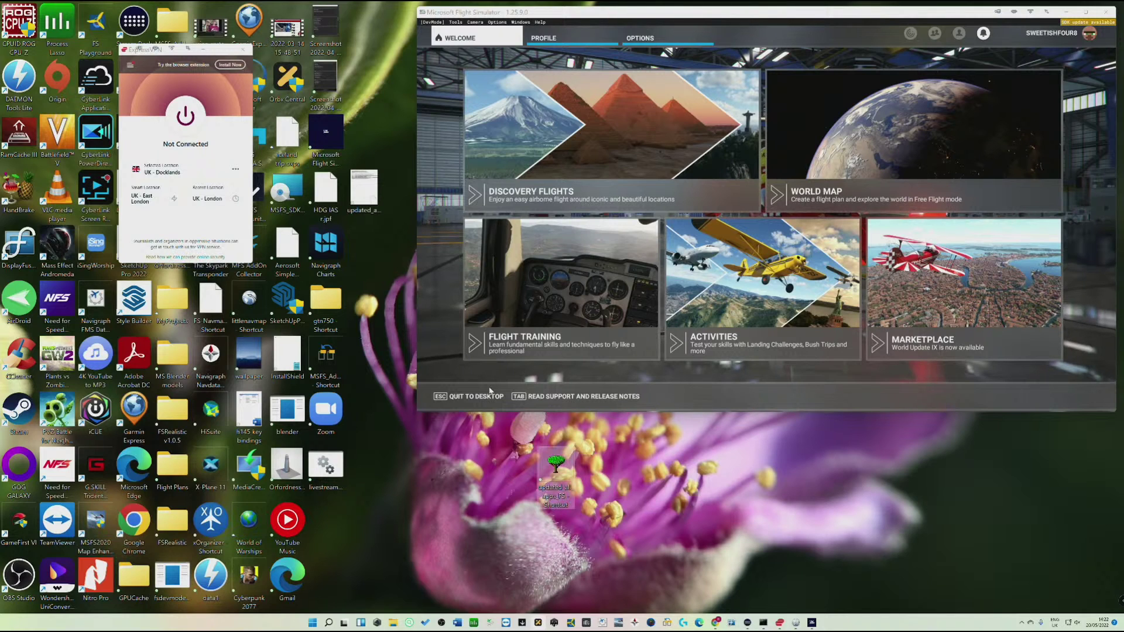